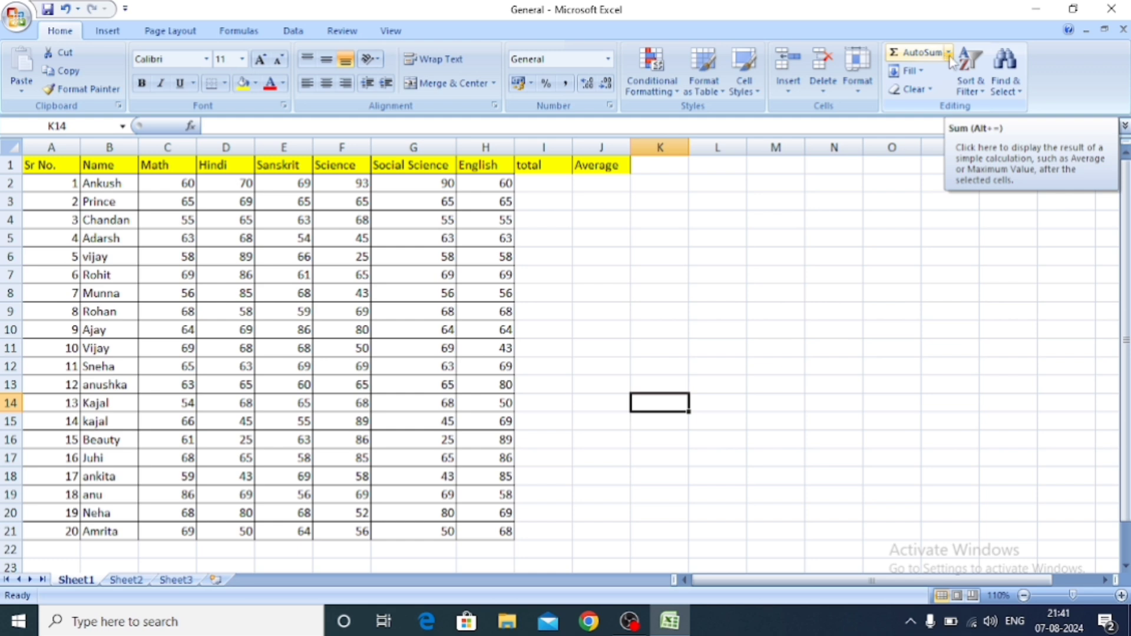
click(949, 54)
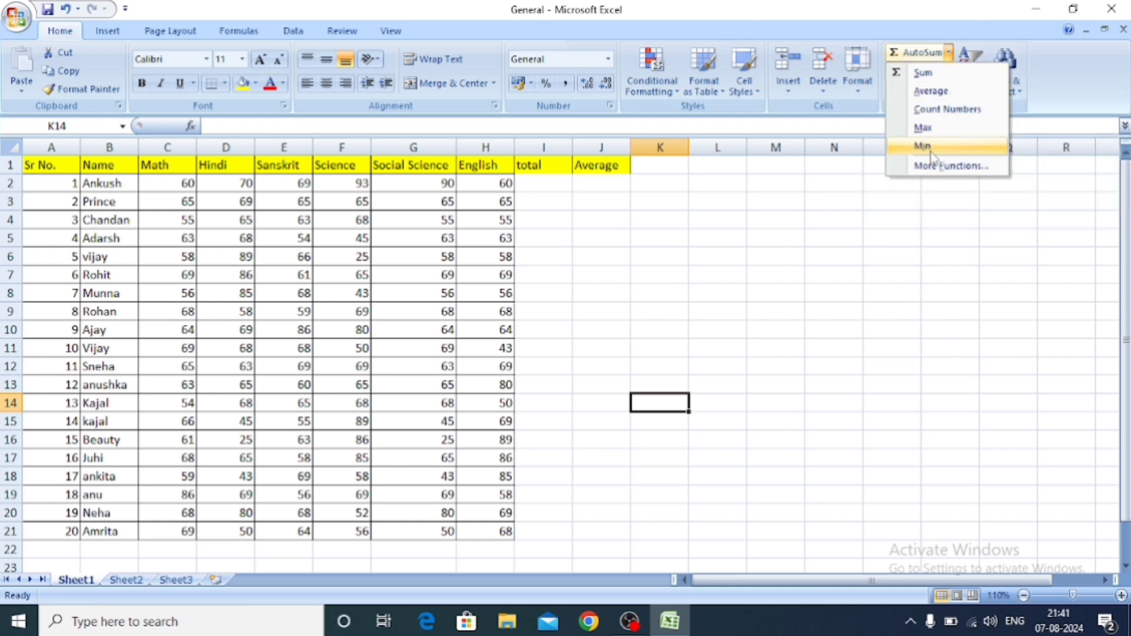
click(875, 156)
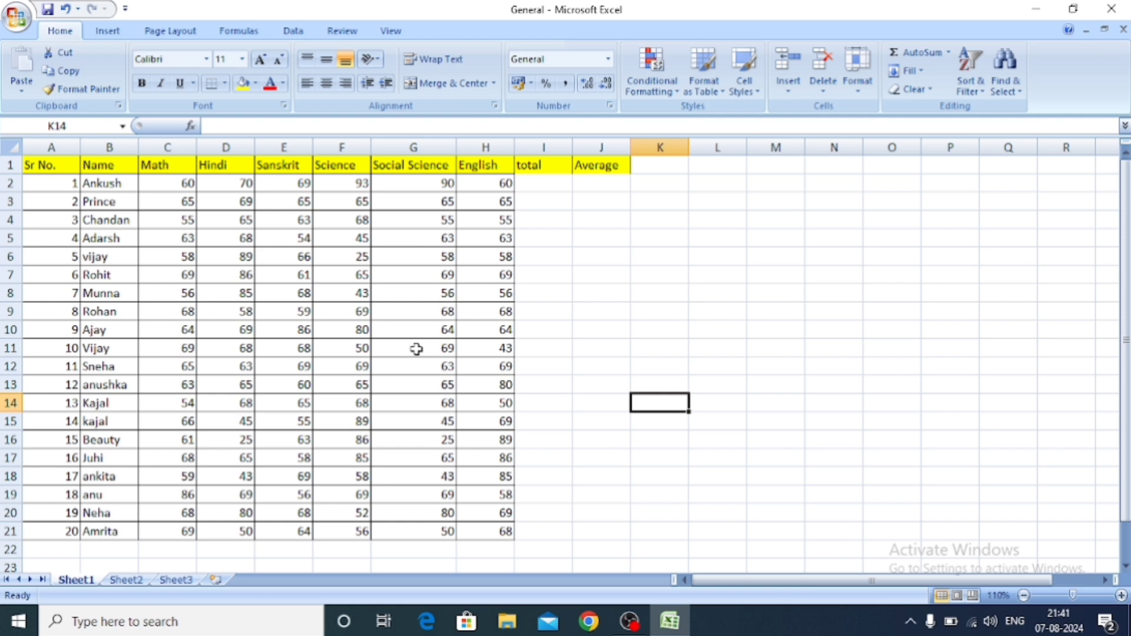
Step: Add up the first student's six subject marks in C2:H2 with the Sum function, placing the result in the total column
drag(163, 185, 410, 184)
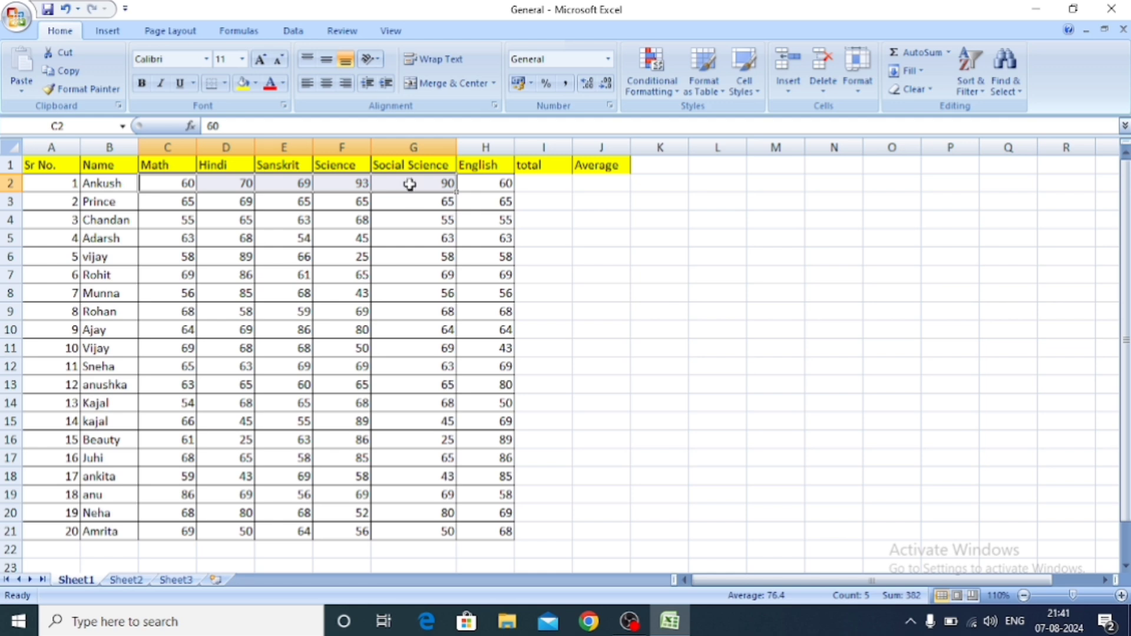
click(485, 203)
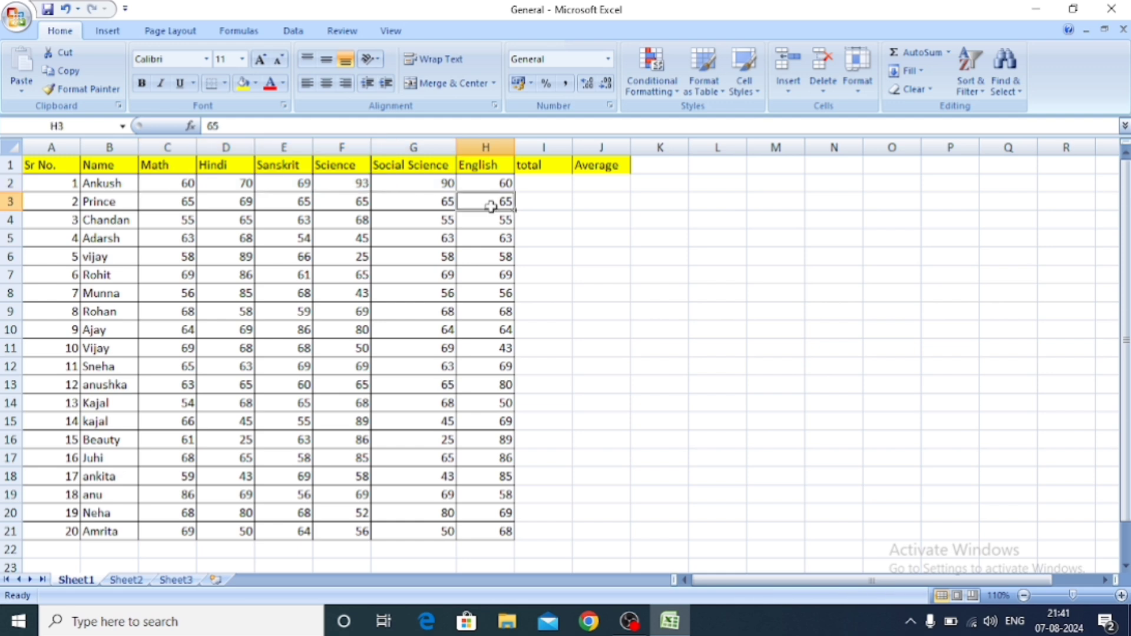
drag(174, 186, 462, 186)
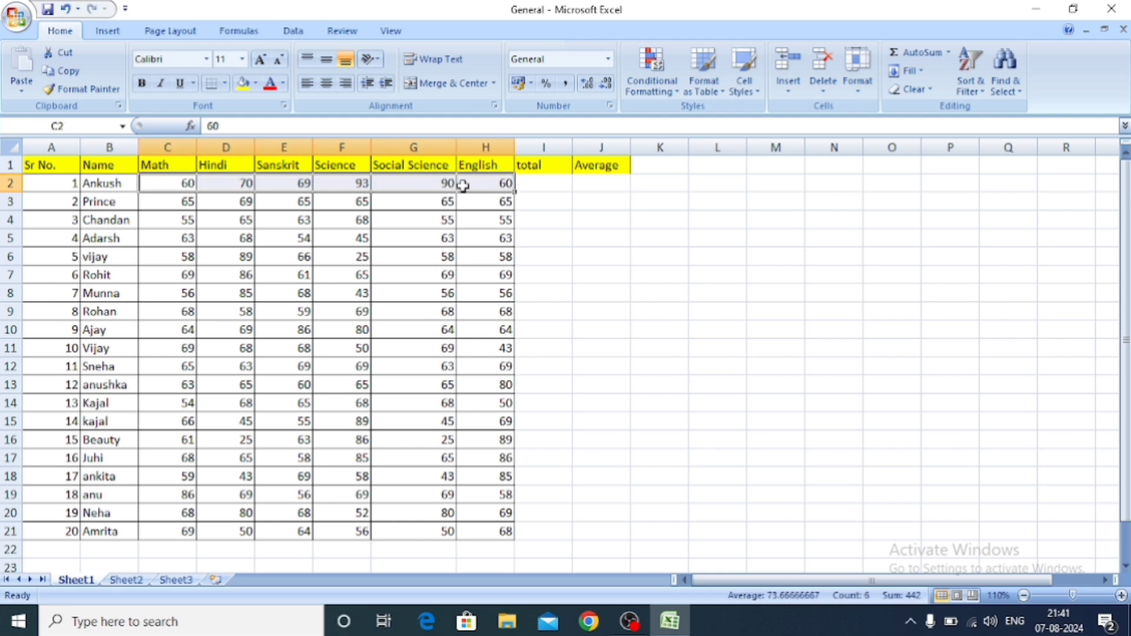
click(949, 53)
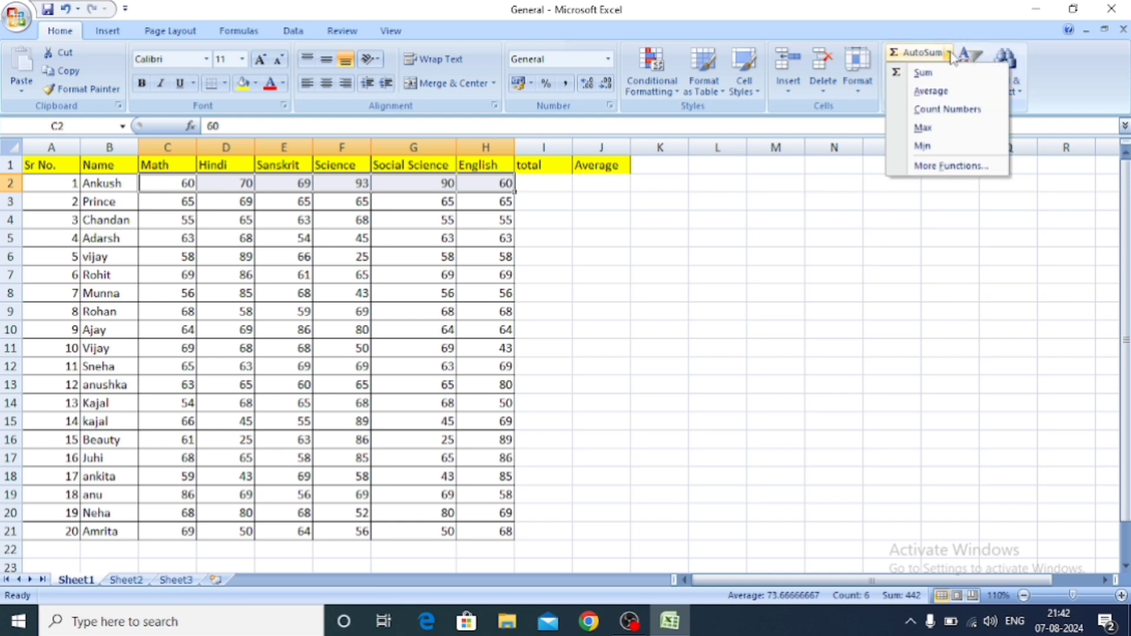
click(874, 126)
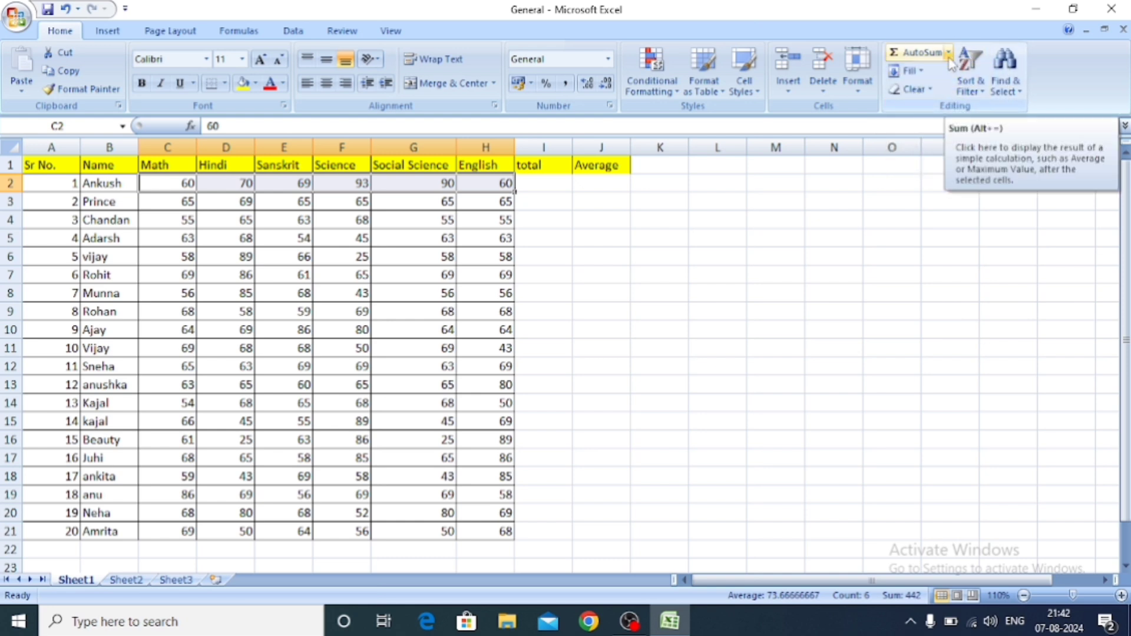
click(948, 53)
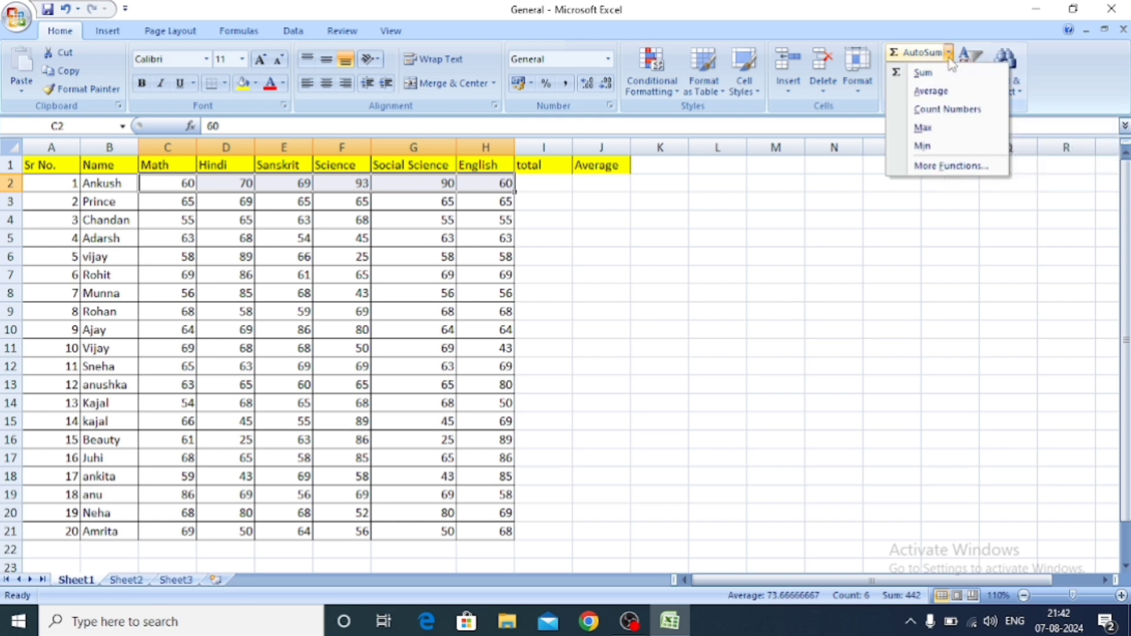
click(949, 53)
click(949, 53)
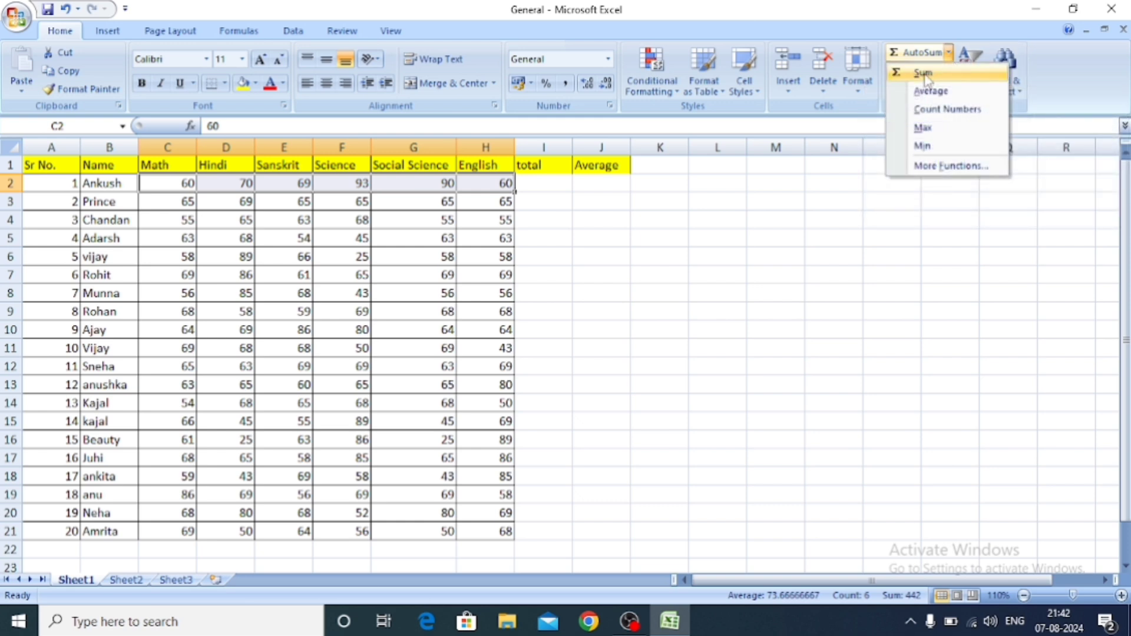
click(925, 74)
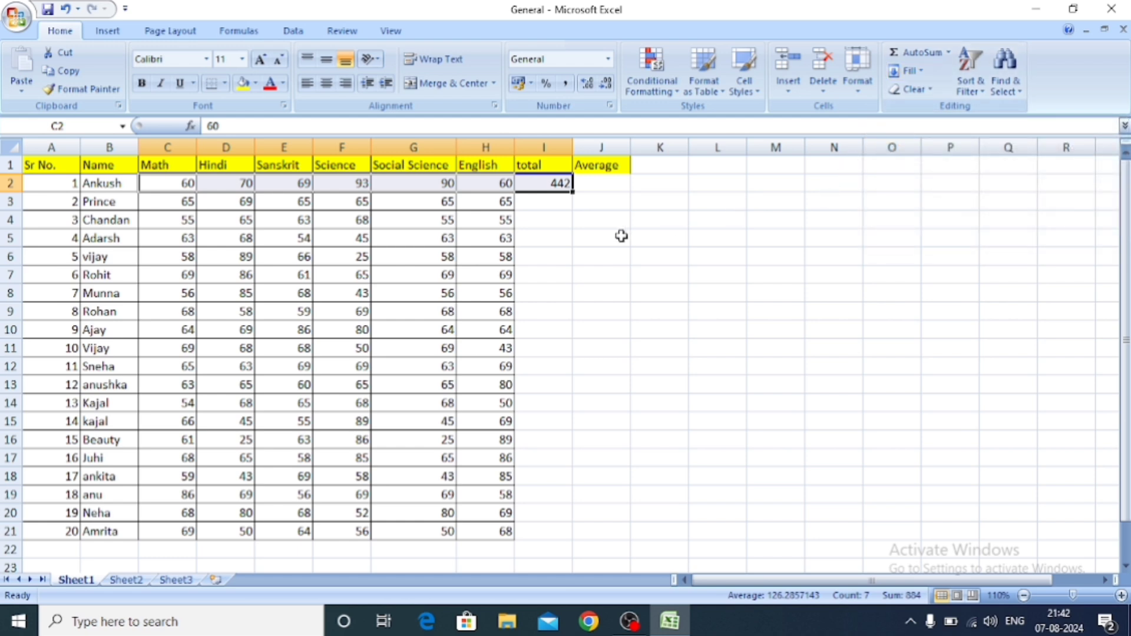
click(549, 218)
Step: Sum the second student's marks in C3:H3 into the total column
drag(171, 205, 464, 205)
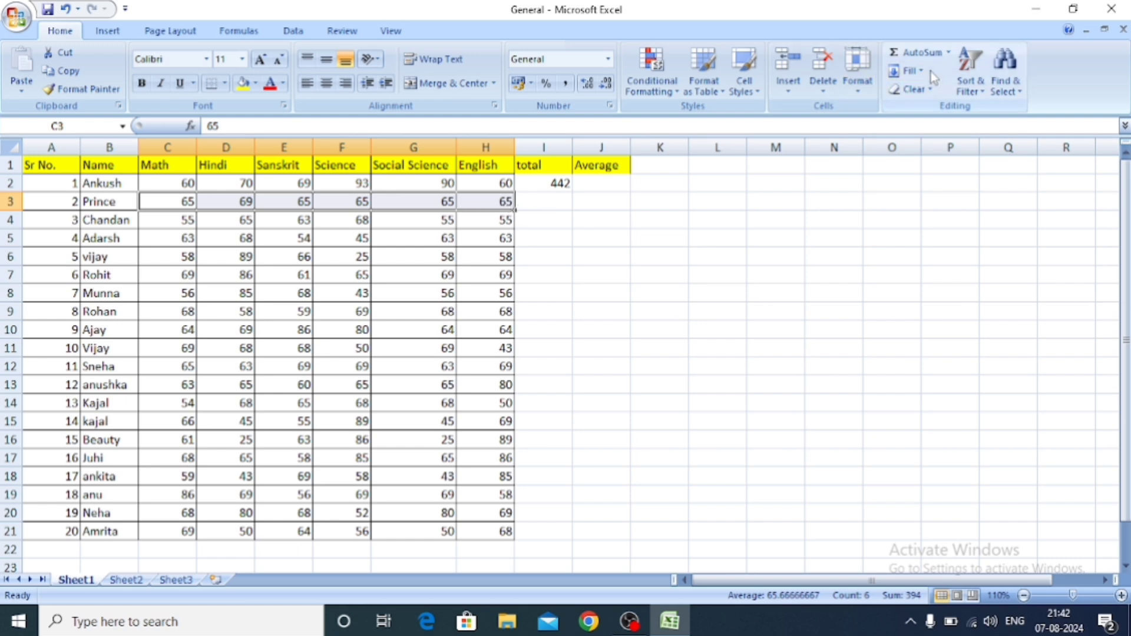
click(949, 56)
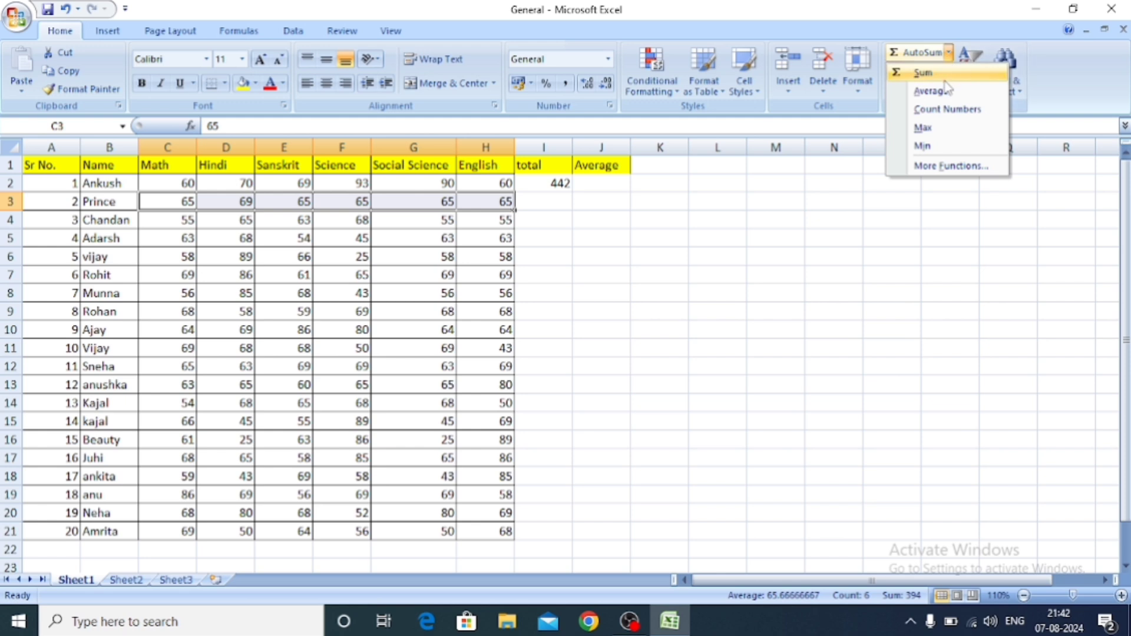
click(942, 72)
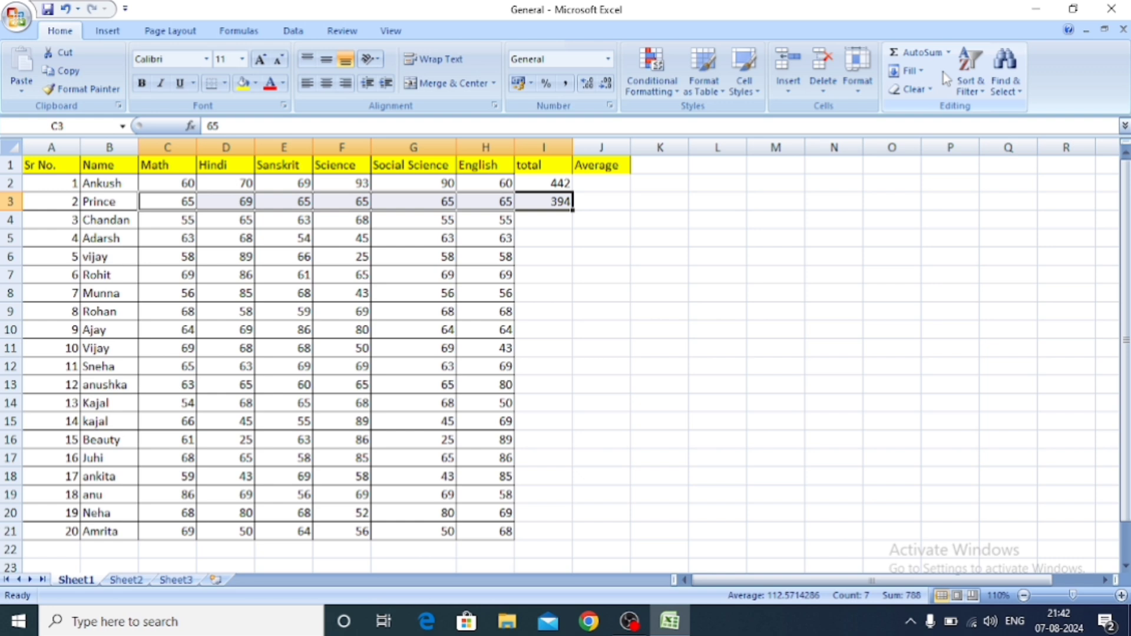
click(565, 244)
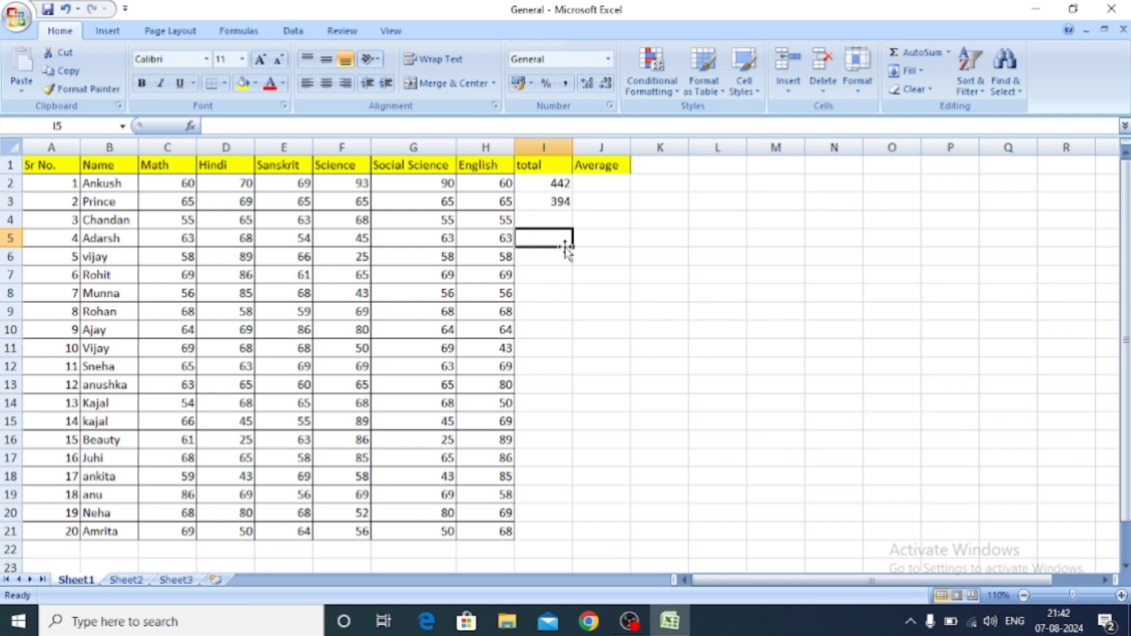
Step: Fill the total formula from I3 down to I21 for the remaining students
click(561, 200)
mouse_move(576, 213)
mouse_down()
mouse_move(576, 233)
mouse_move(569, 214)
mouse_up()
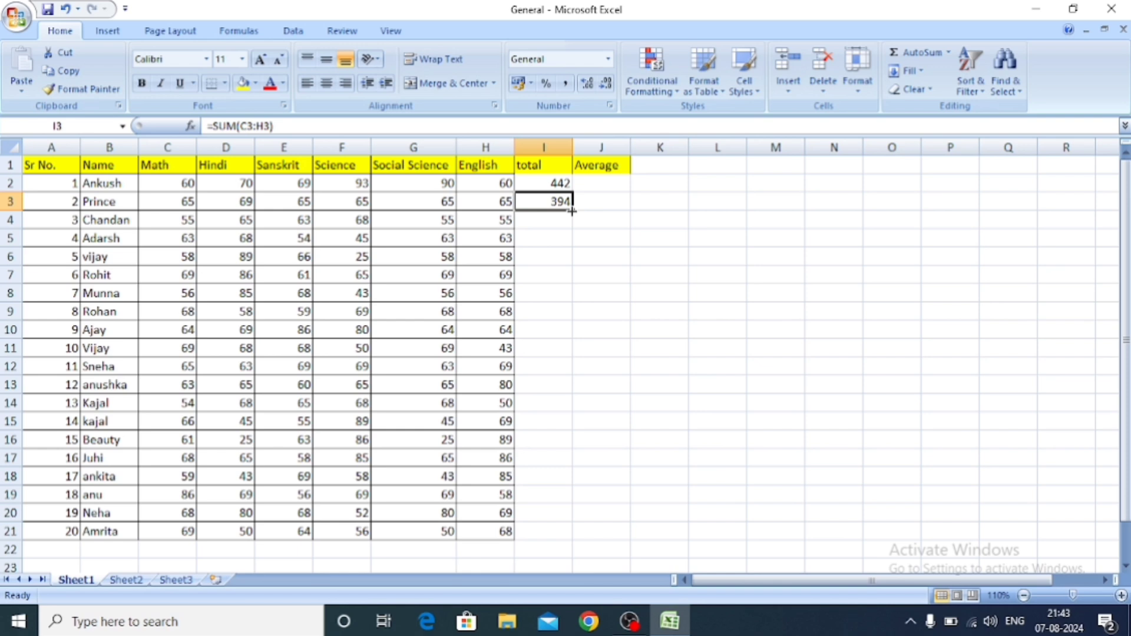
drag(571, 210, 581, 536)
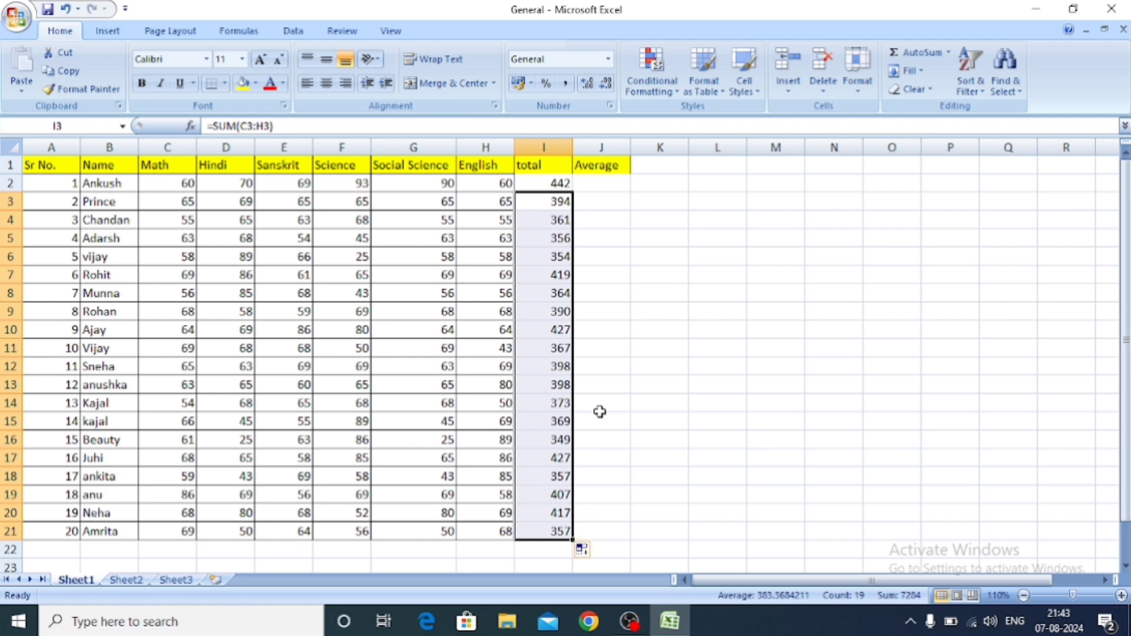
click(600, 411)
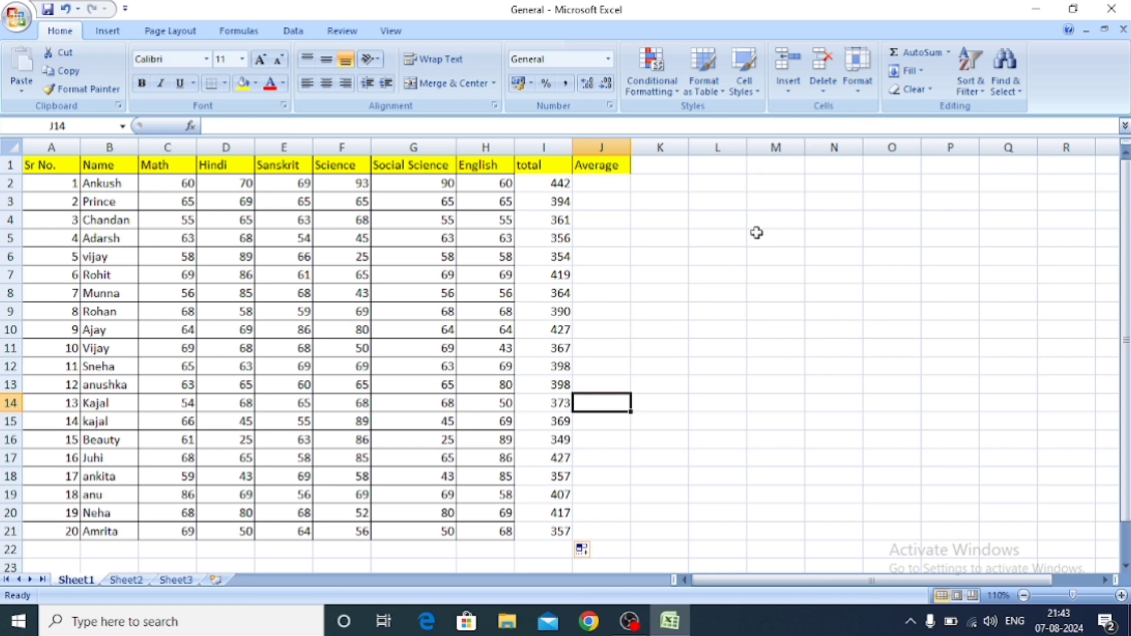
Step: Calculate the average of the first student's marks in C2:H2 into J2 with the Average function
click(595, 182)
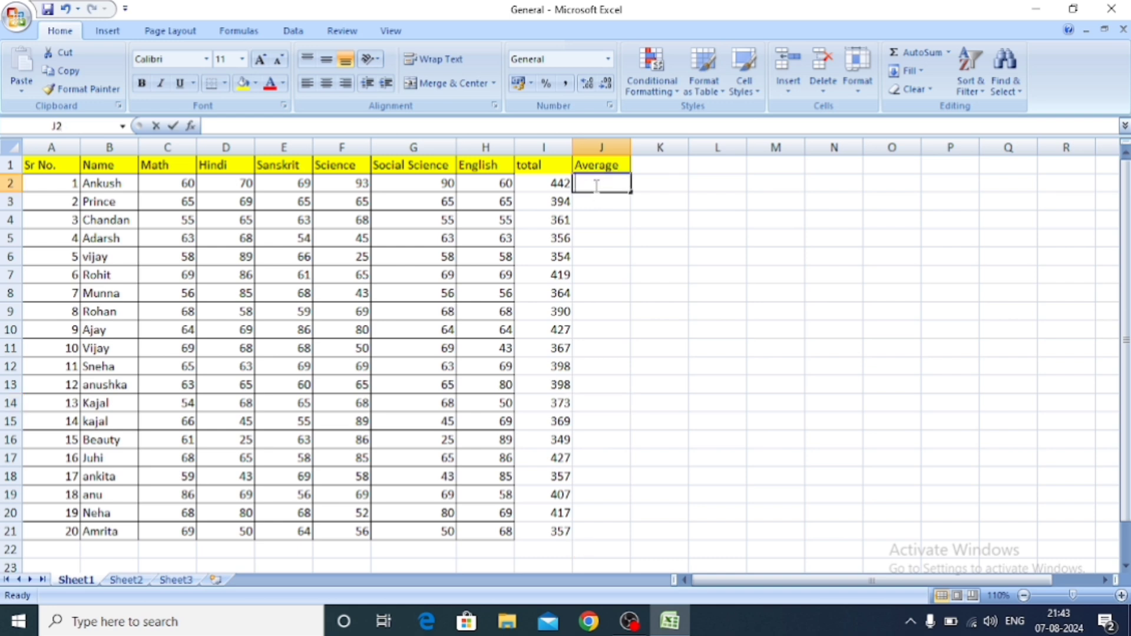
click(607, 215)
drag(170, 180, 469, 187)
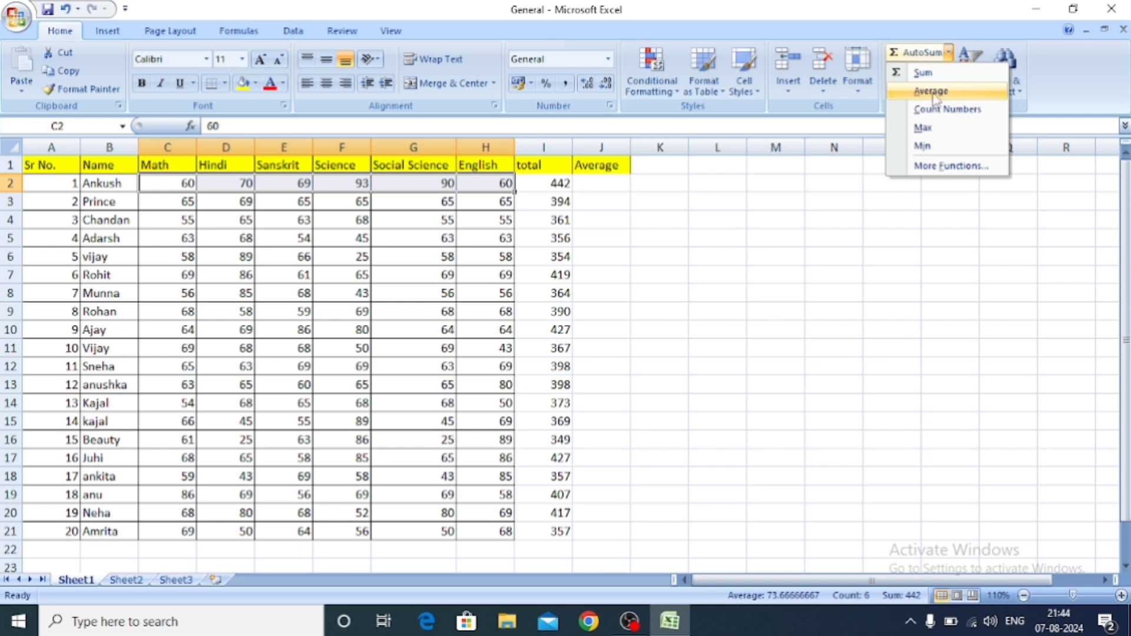
click(932, 91)
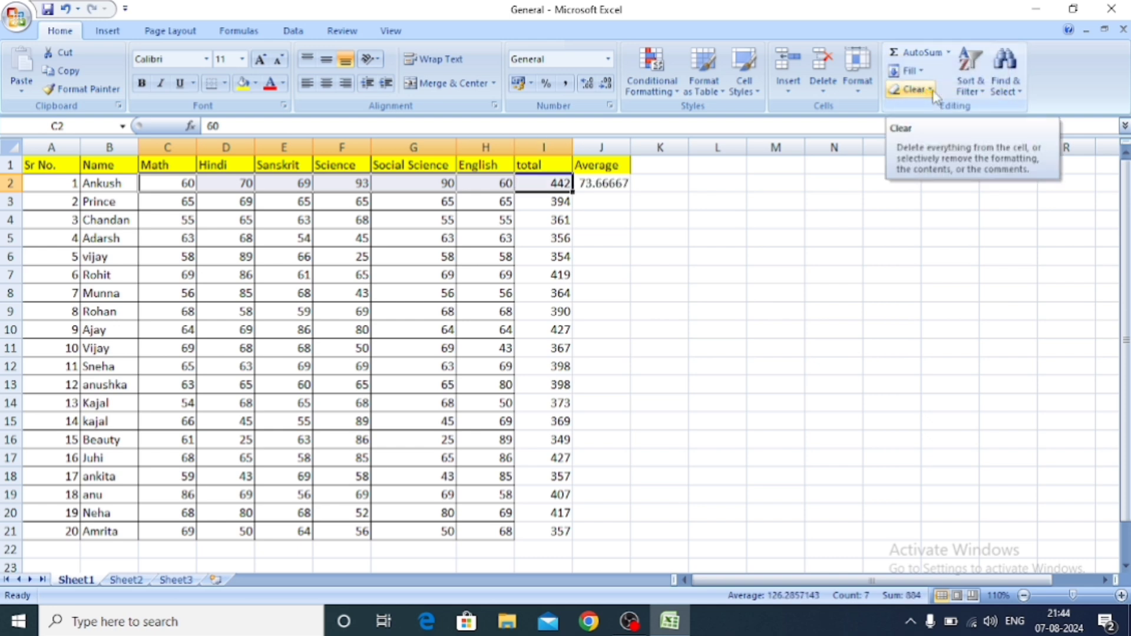
click(601, 202)
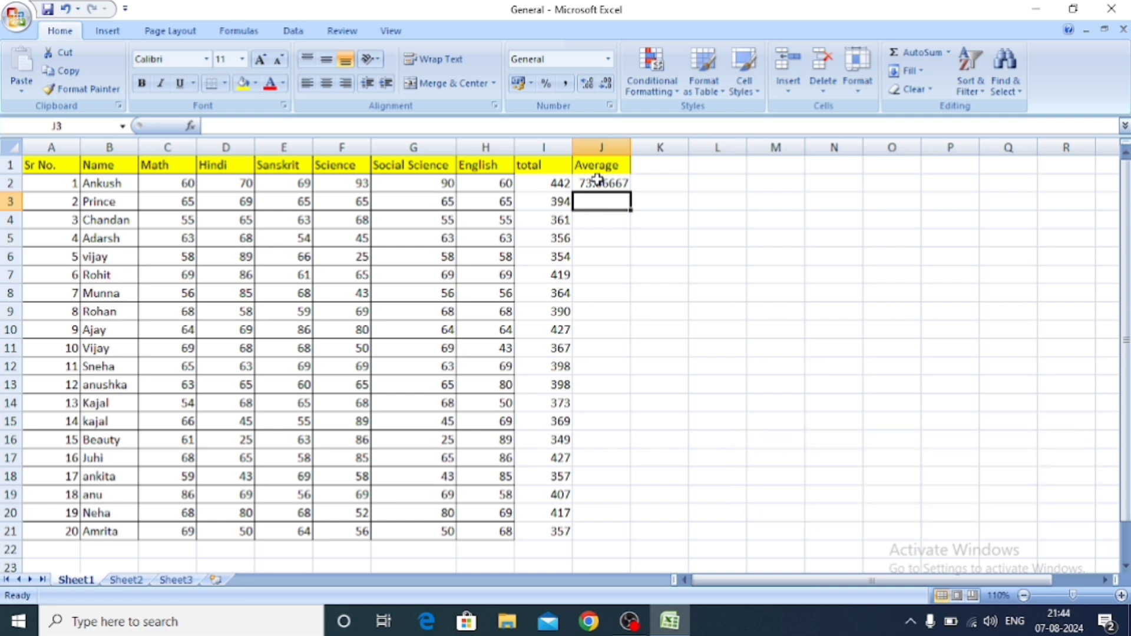
Step: Enter the percentage formula =I2/600*100 in K2 to cross-check the first student's average
double_click(654, 182)
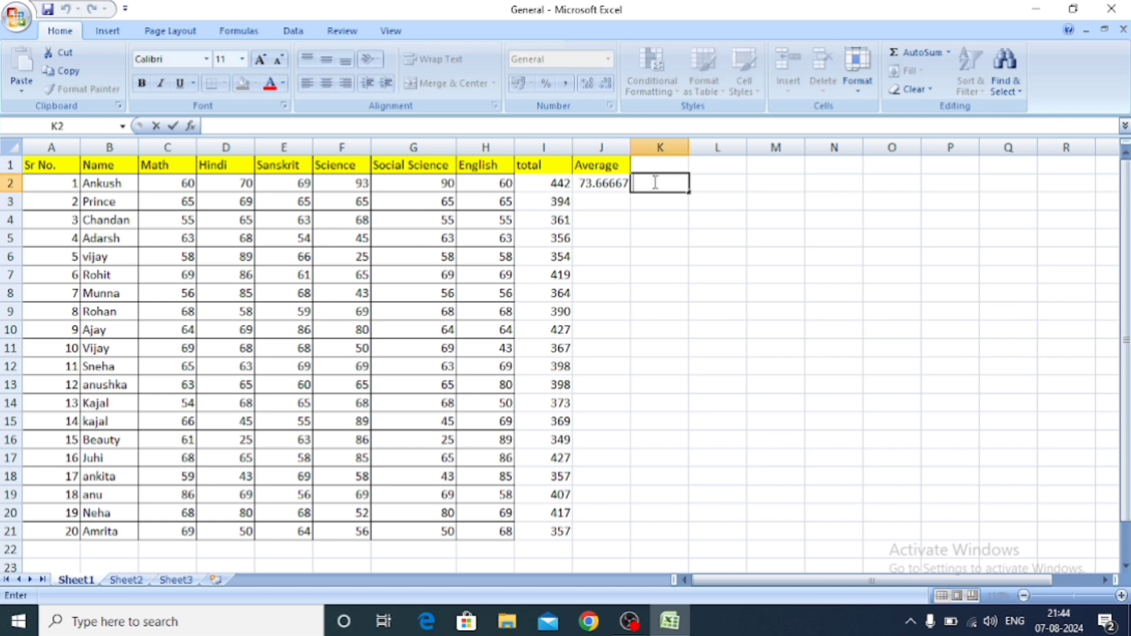
text(=)
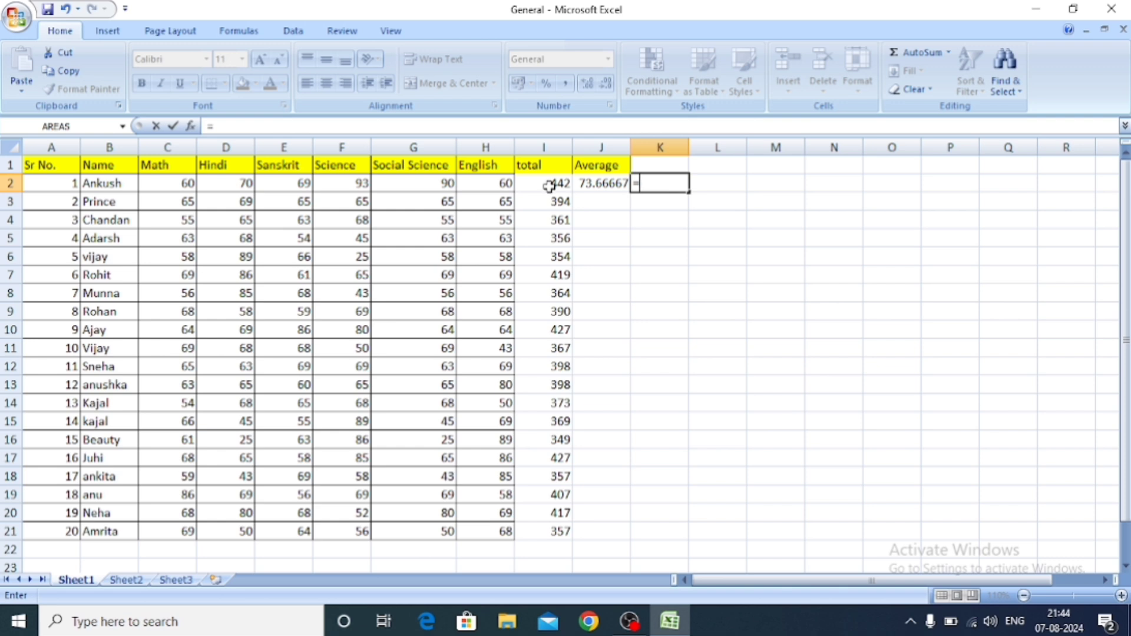
click(548, 186)
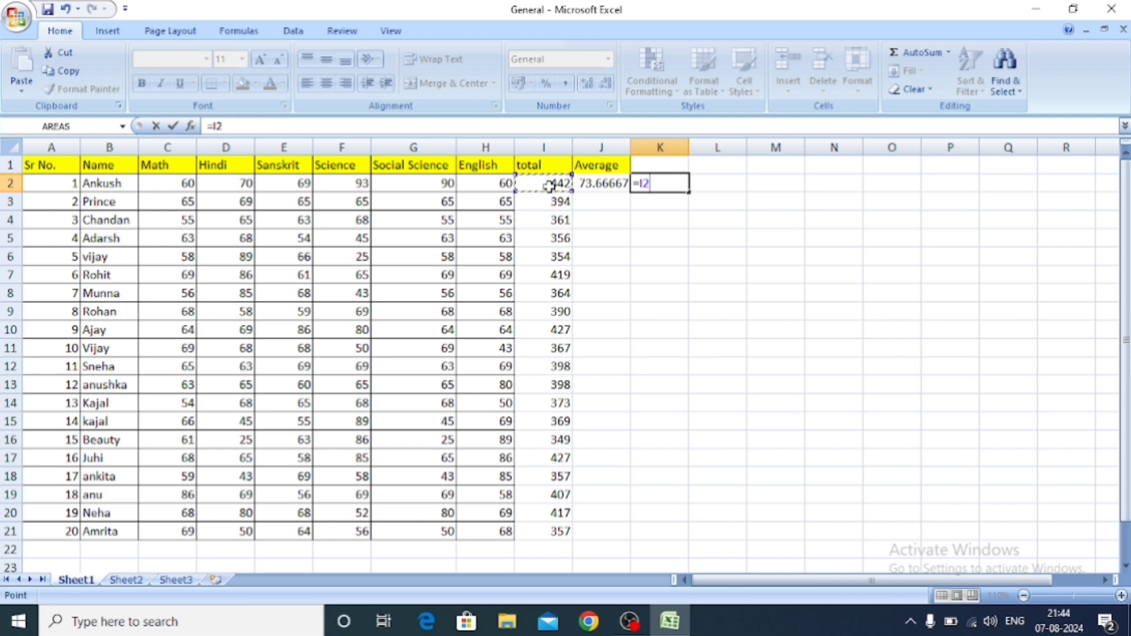
text(/)
text(600)
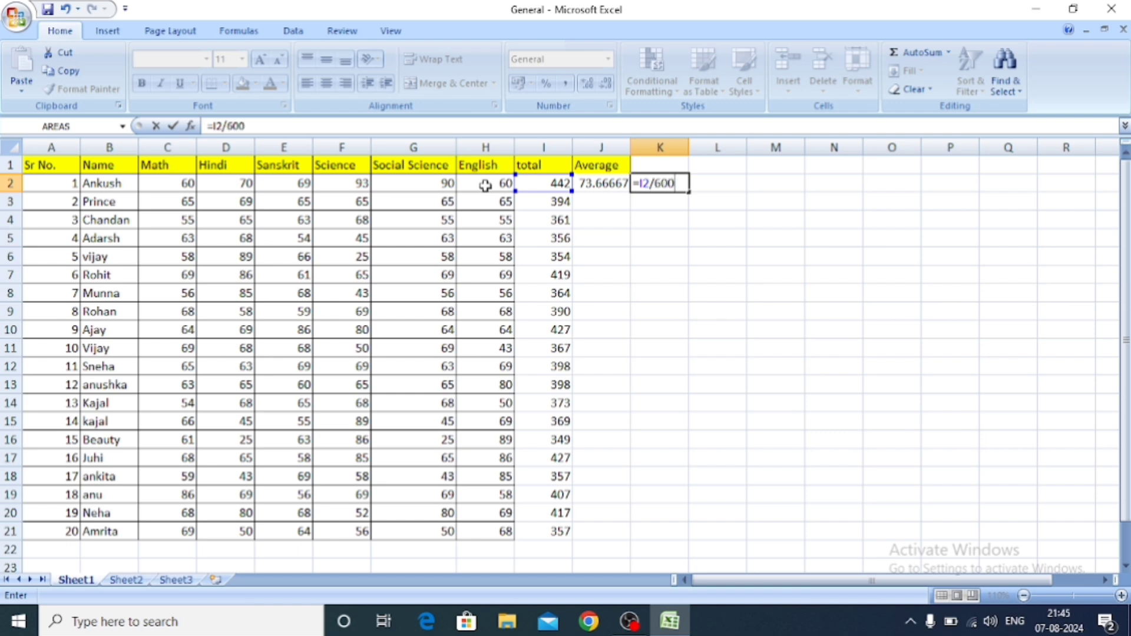
text(*)
text(100)
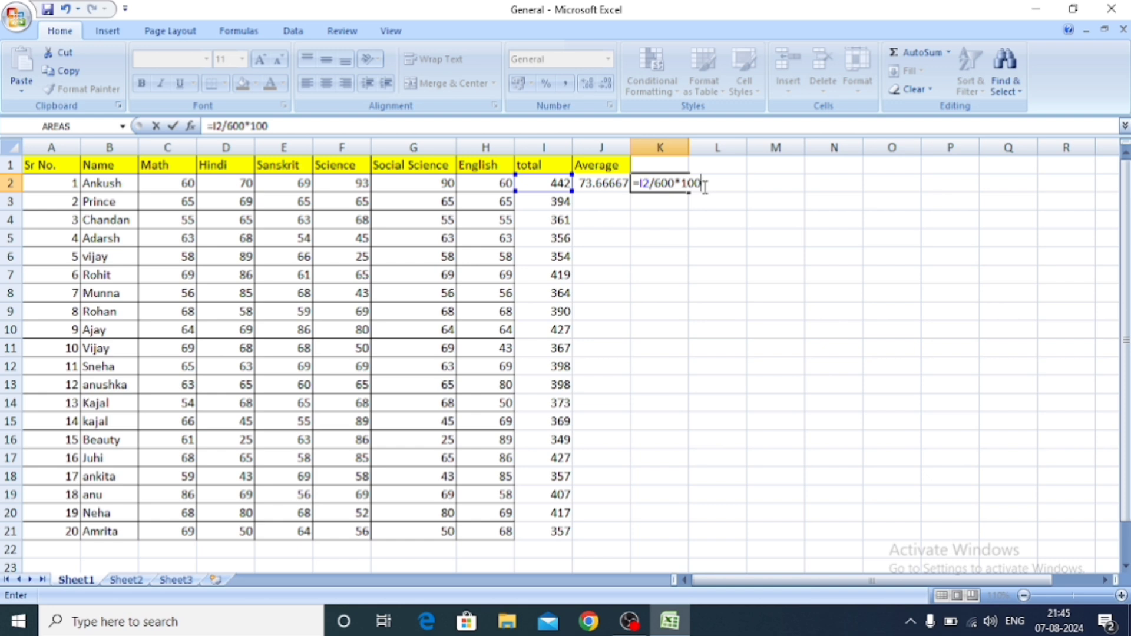
key(Return)
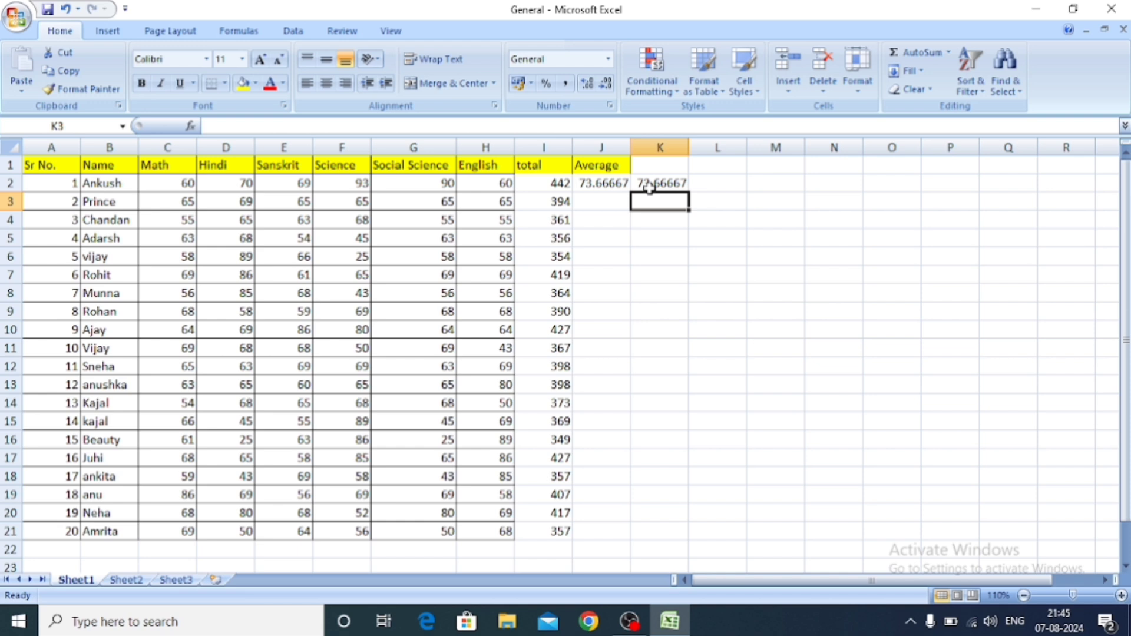
Step: Fill the average formula from J2 down the Average column to J21
click(802, 420)
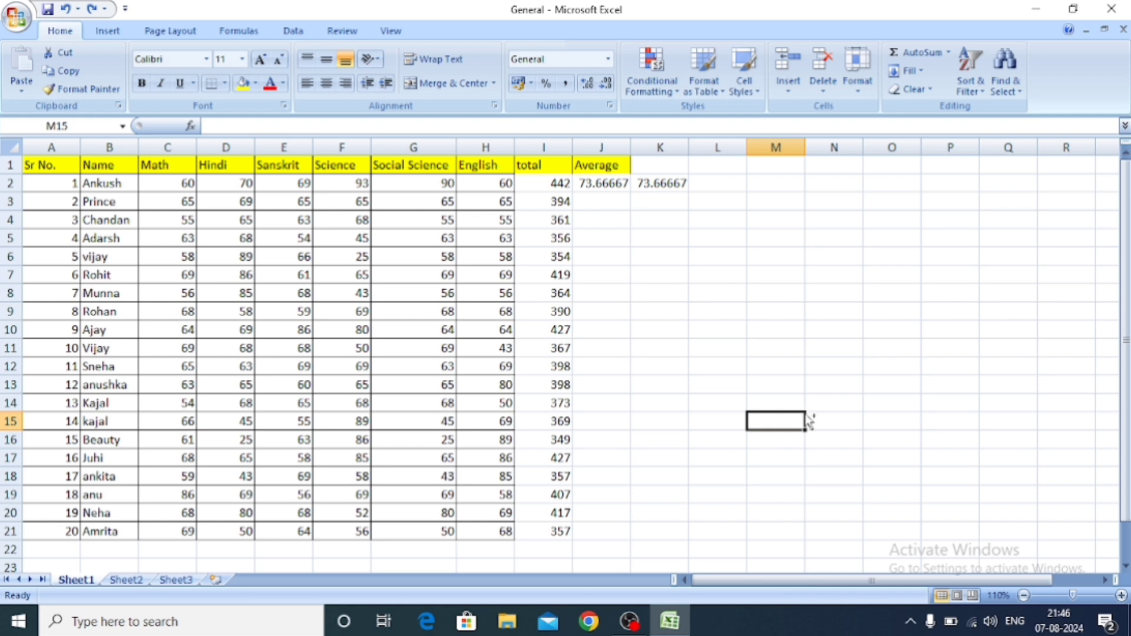
click(597, 184)
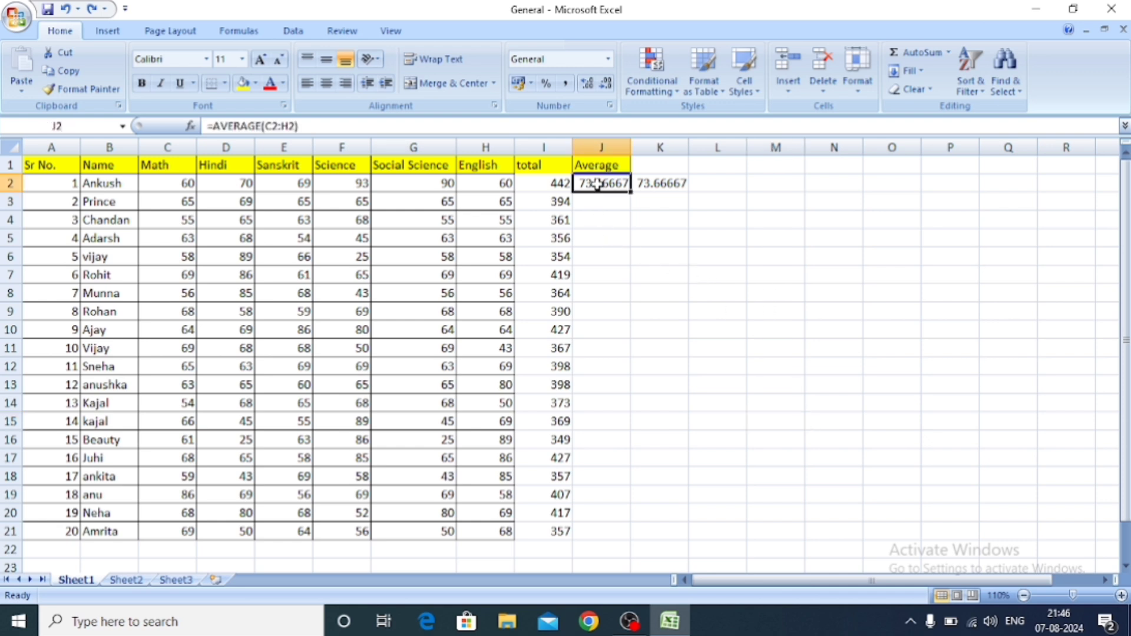
double_click(629, 194)
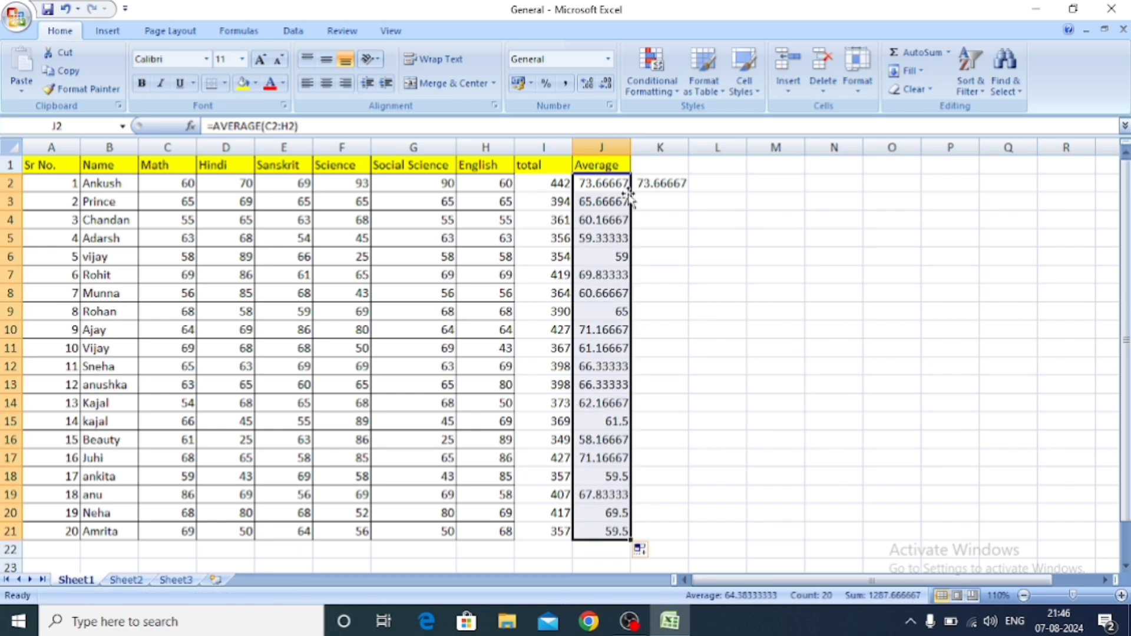
Step: Delete the percentage check formula from K2
click(668, 187)
key(Delete)
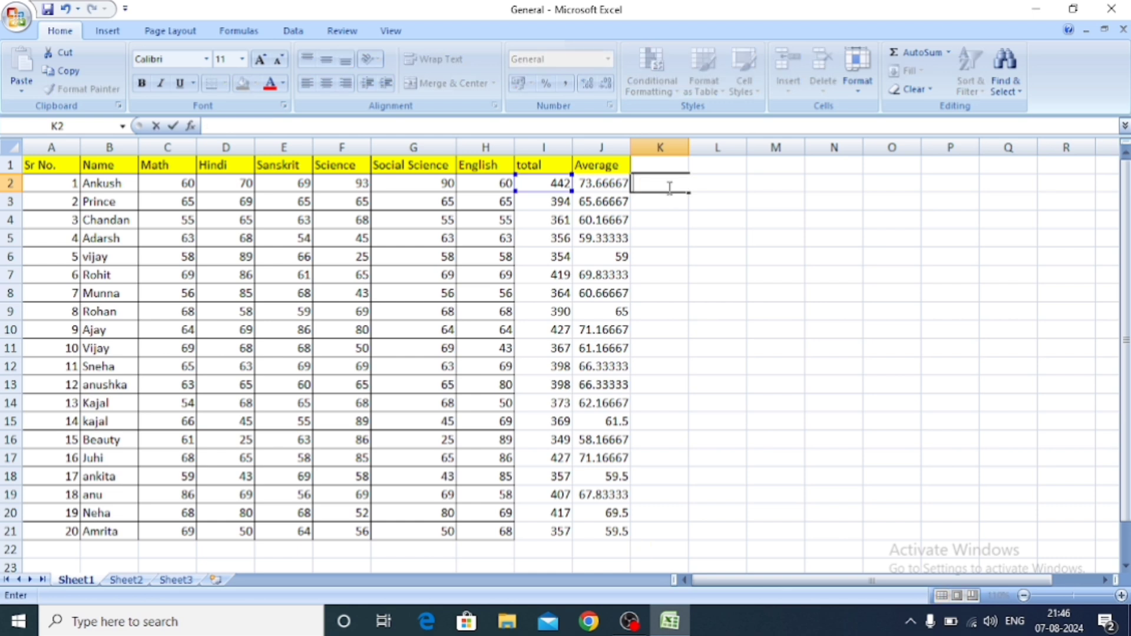
click(760, 253)
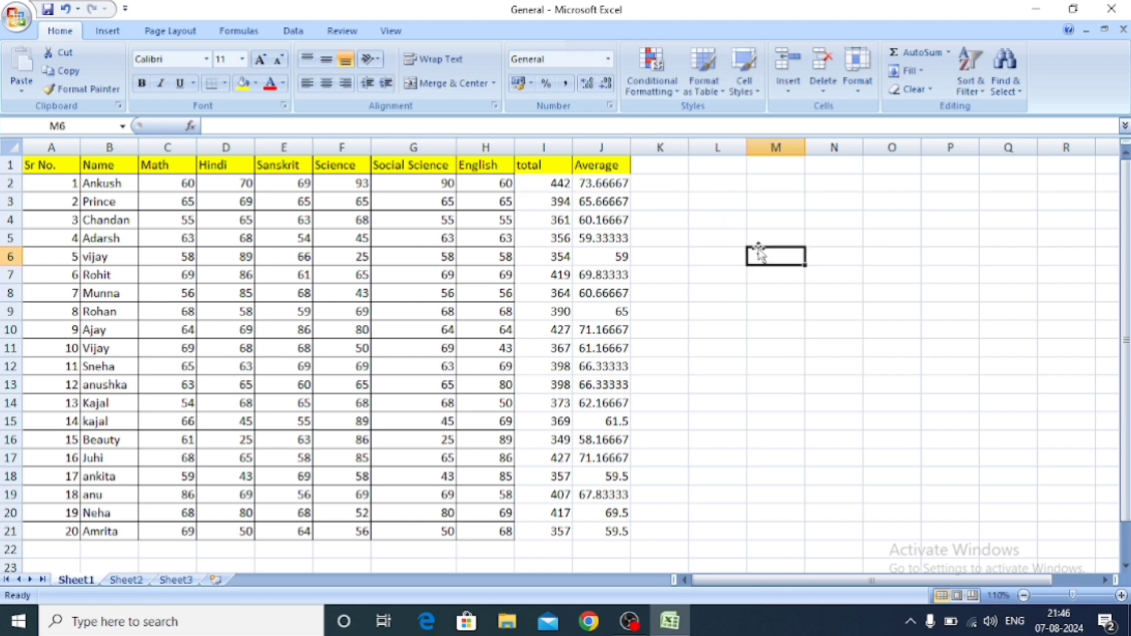
click(651, 168)
click(949, 53)
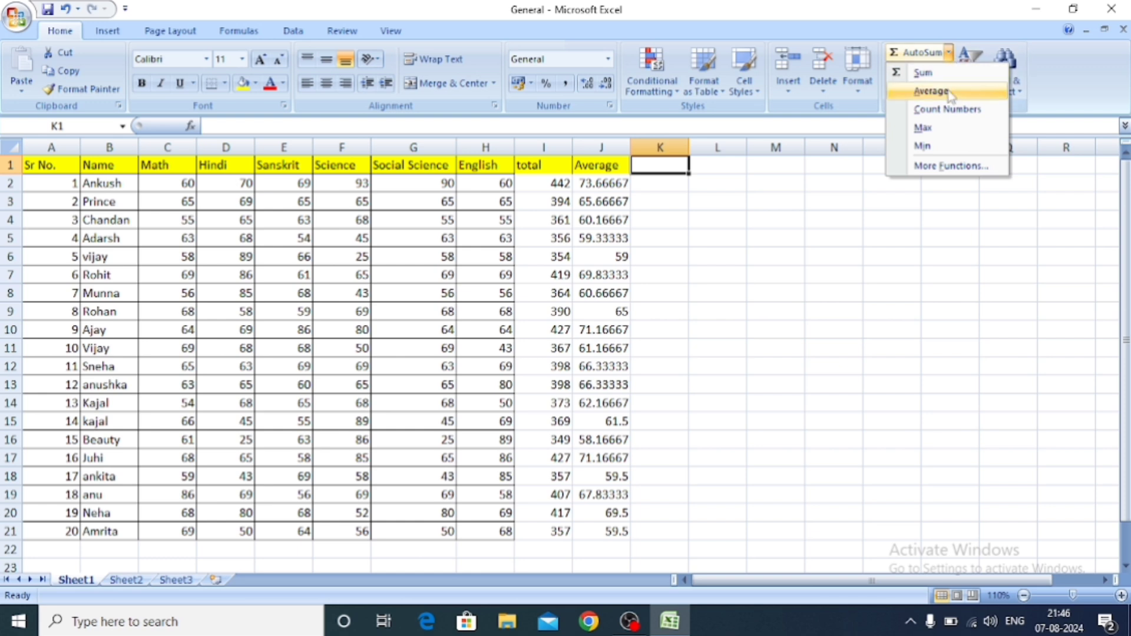
click(760, 248)
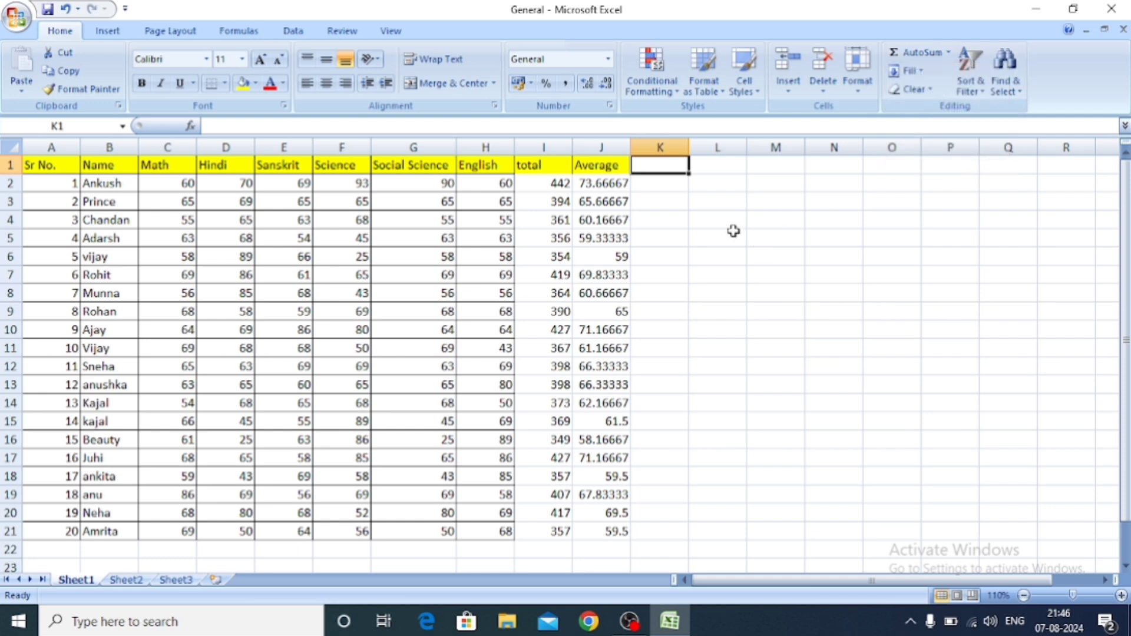
click(654, 183)
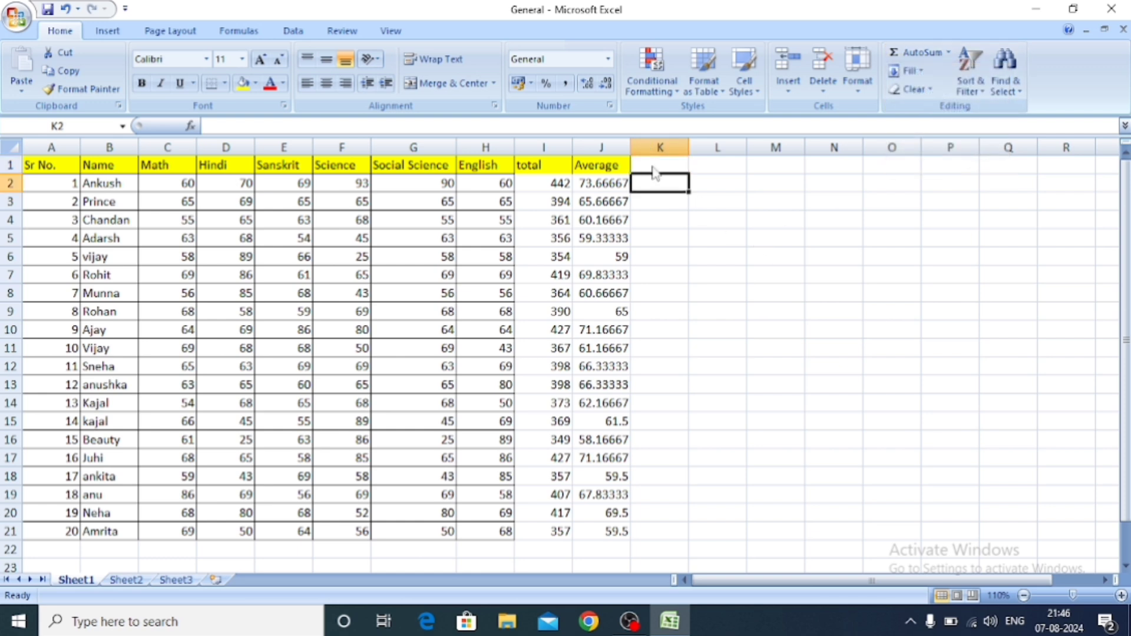
Step: Add the header "count number" in K1 and widen column K to fit it
double_click(654, 166)
text(count number)
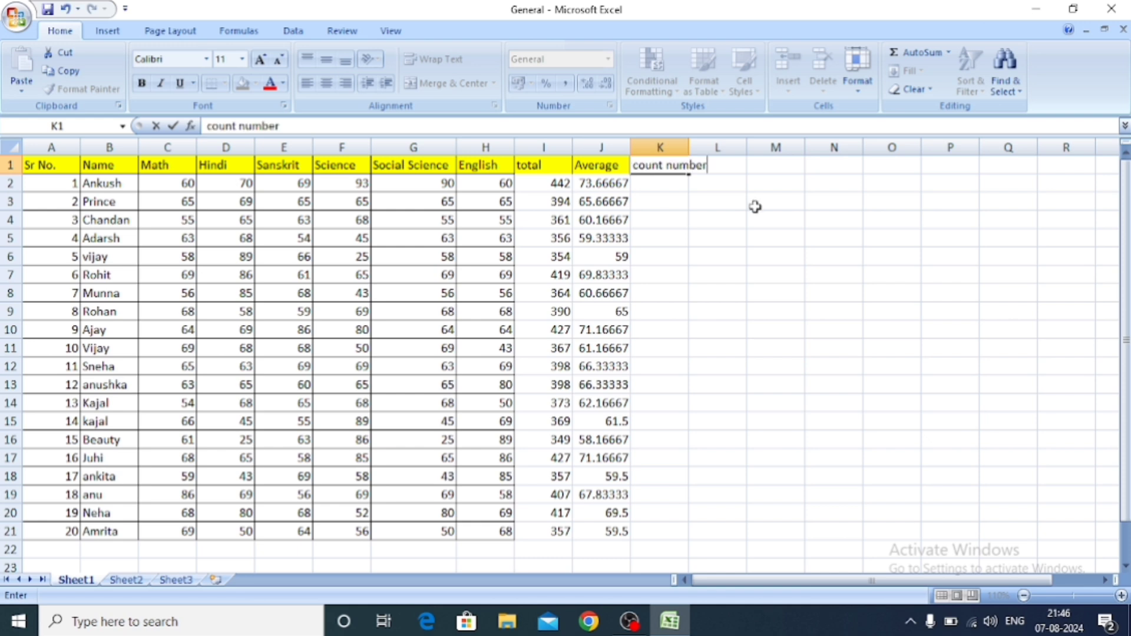
click(752, 204)
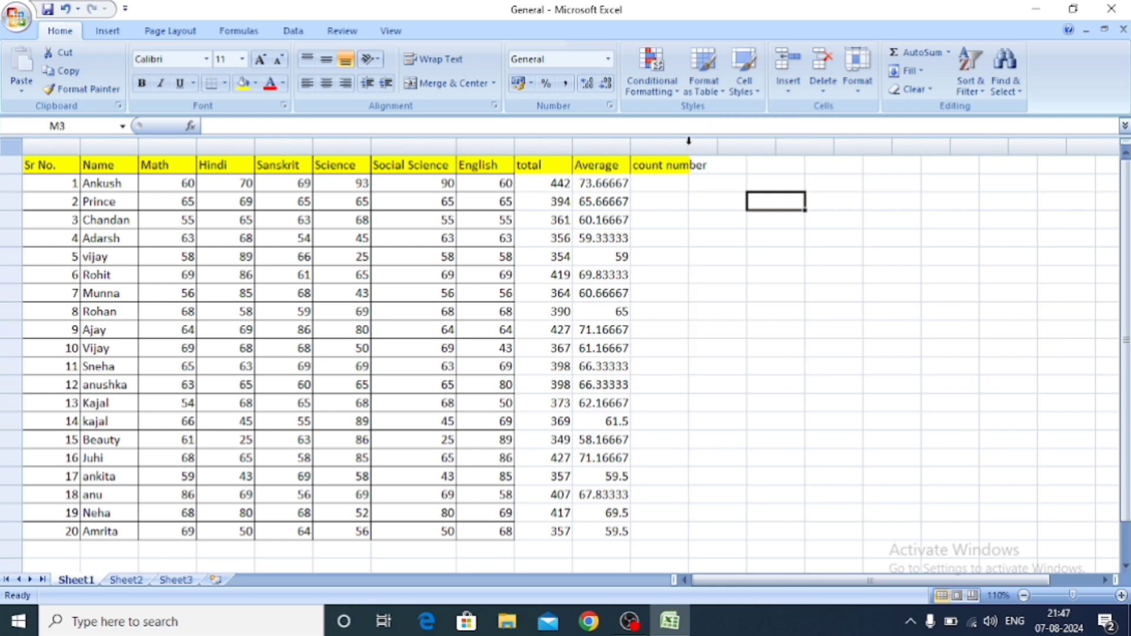
double_click(688, 145)
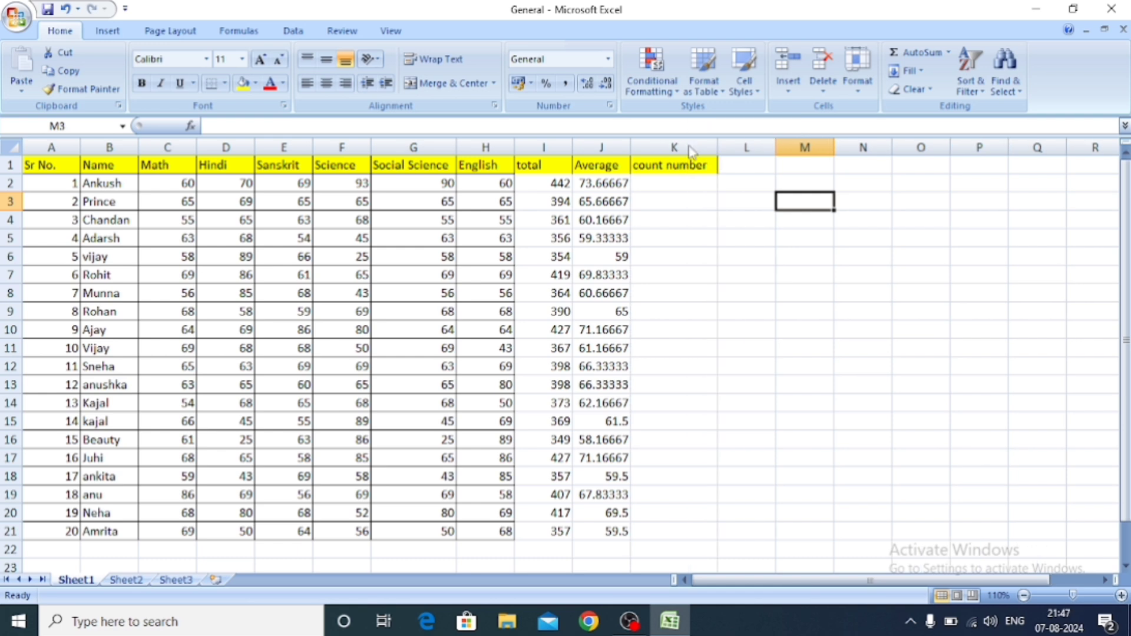
click(687, 184)
click(771, 196)
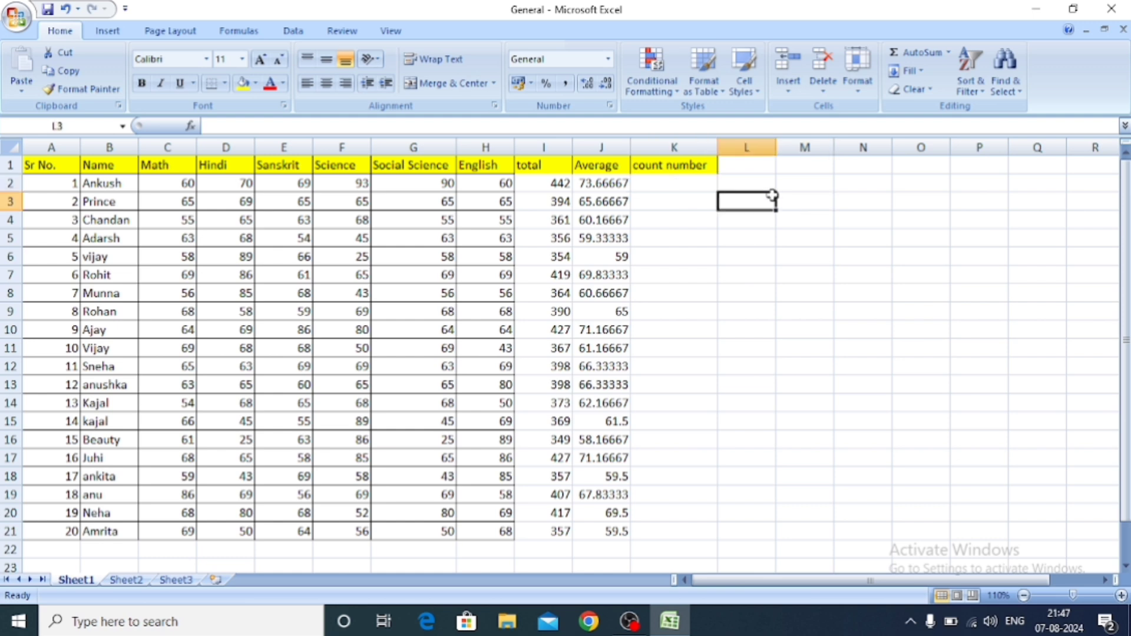
Step: Count the numeric entries of each column in A2:J21 into row 22 with the Count Numbers function
click(949, 52)
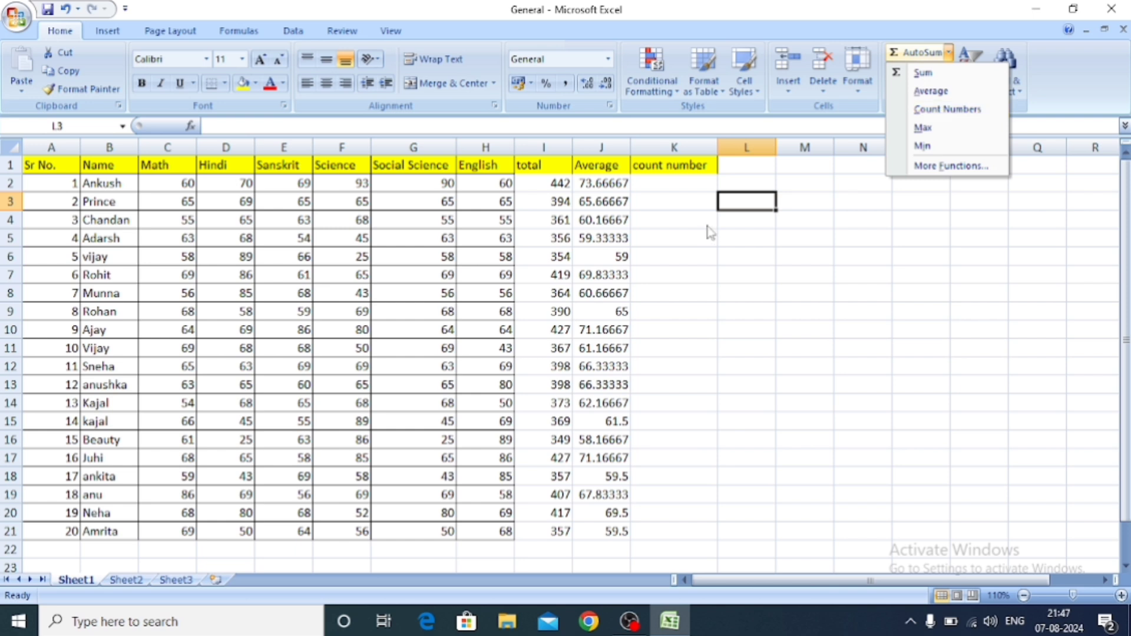
click(690, 239)
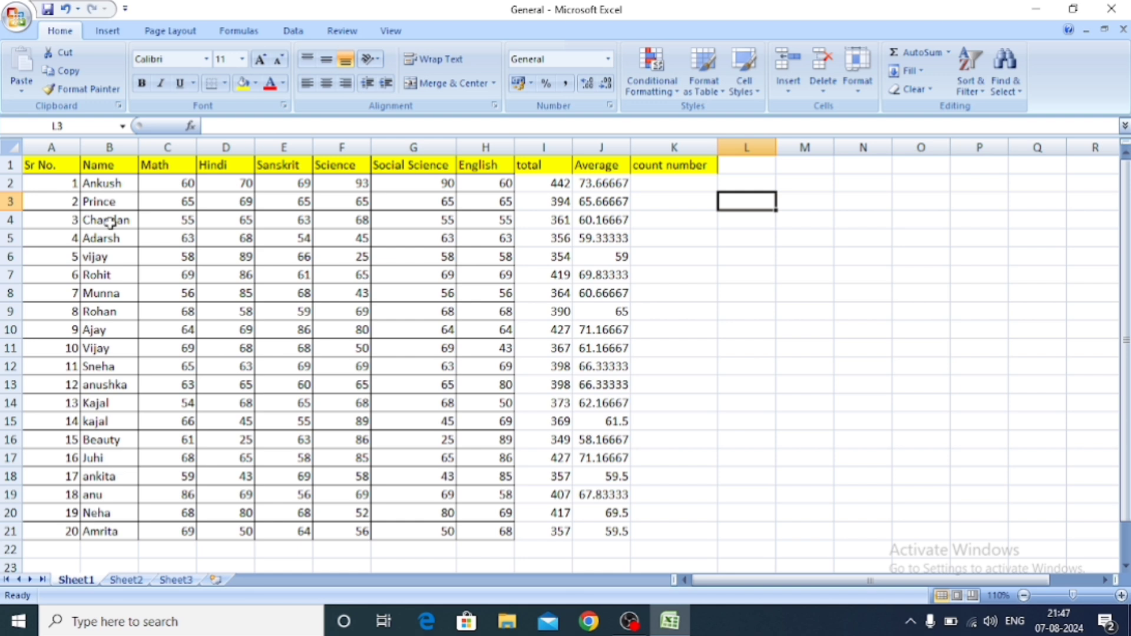
double_click(677, 184)
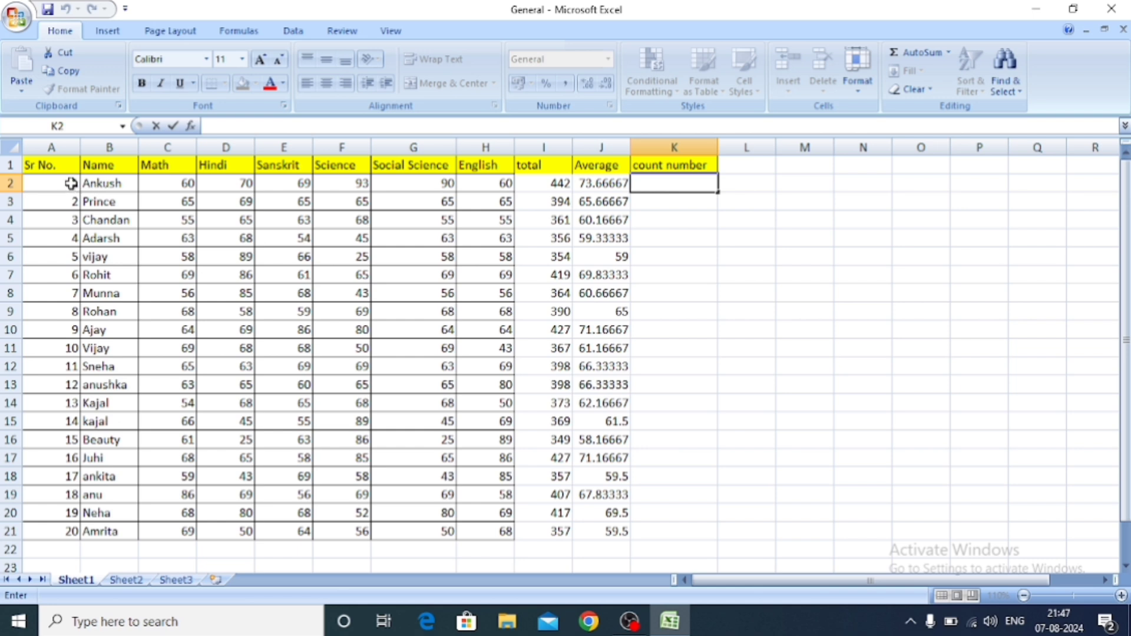
drag(70, 183, 589, 533)
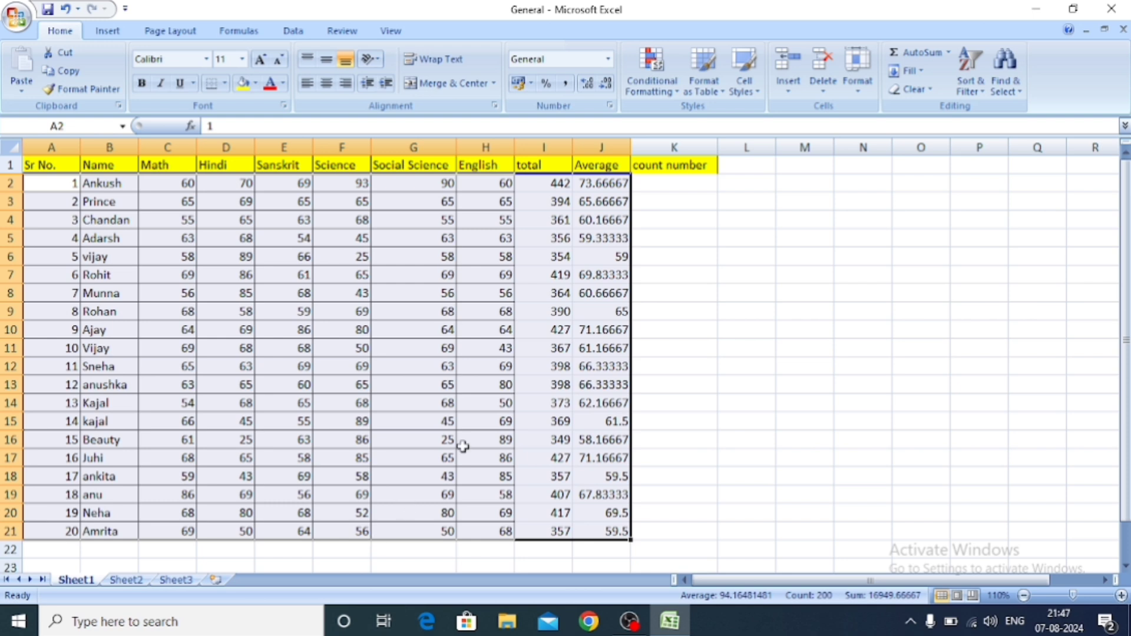
click(949, 52)
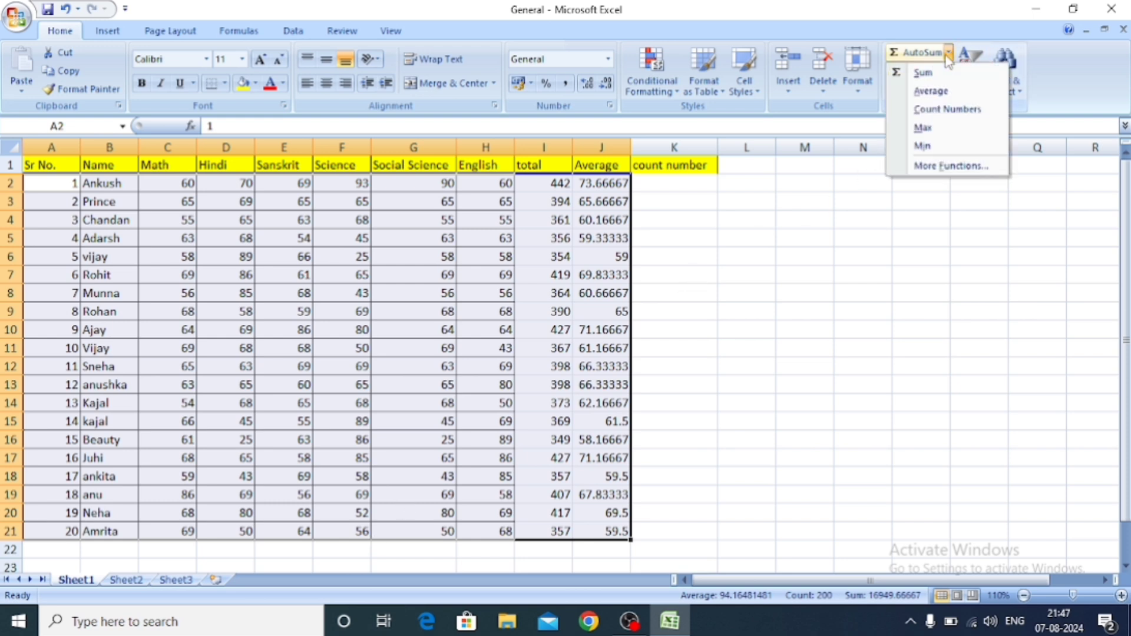
click(936, 111)
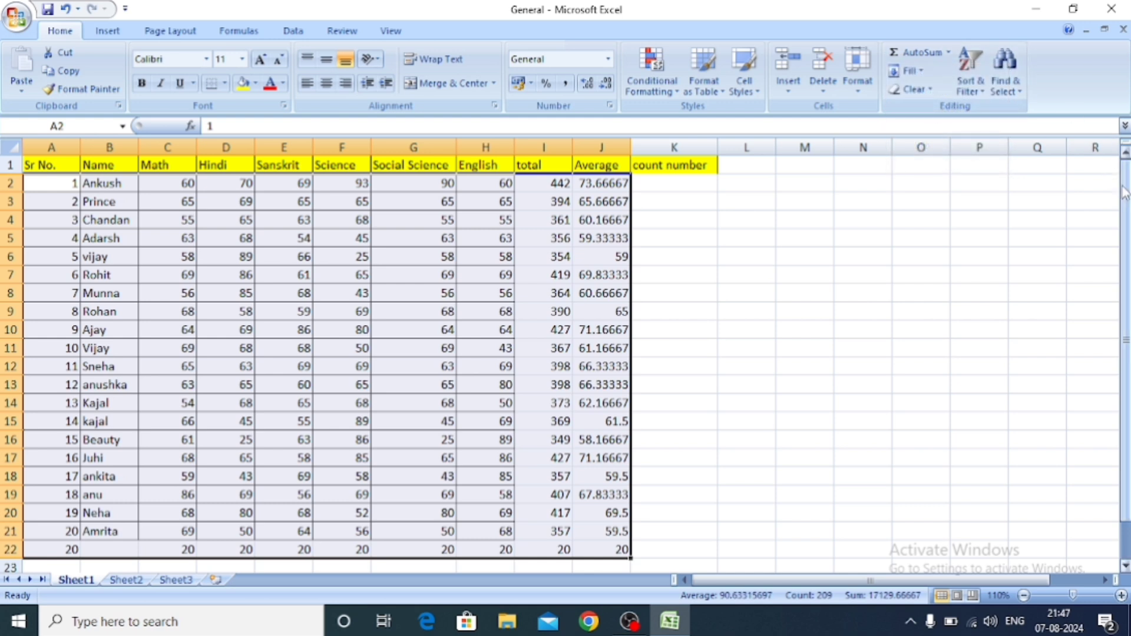
drag(1125, 194, 1130, 250)
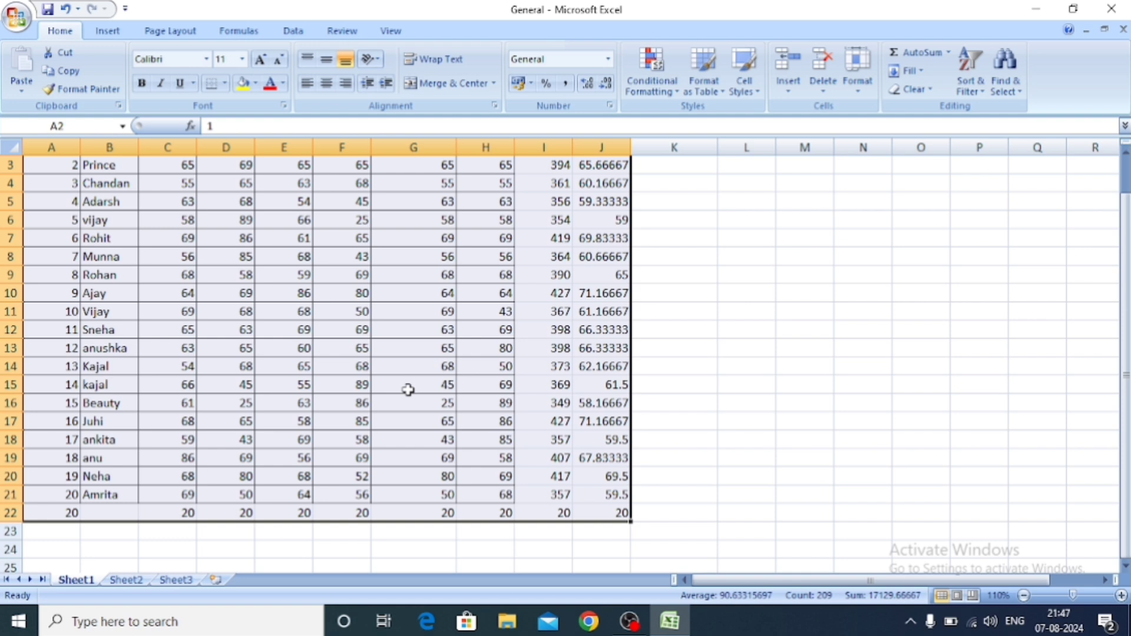
click(567, 530)
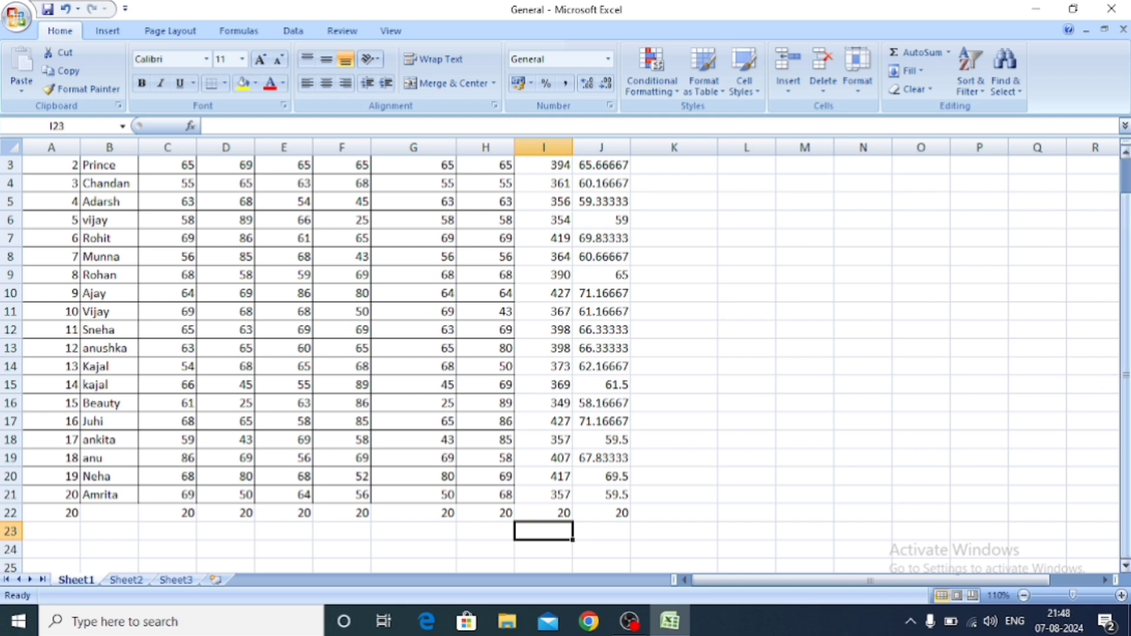
Step: Count the numeric entries of the first student's row, C2:J2, into K2 with Count Numbers
drag(1125, 377, 1125, 341)
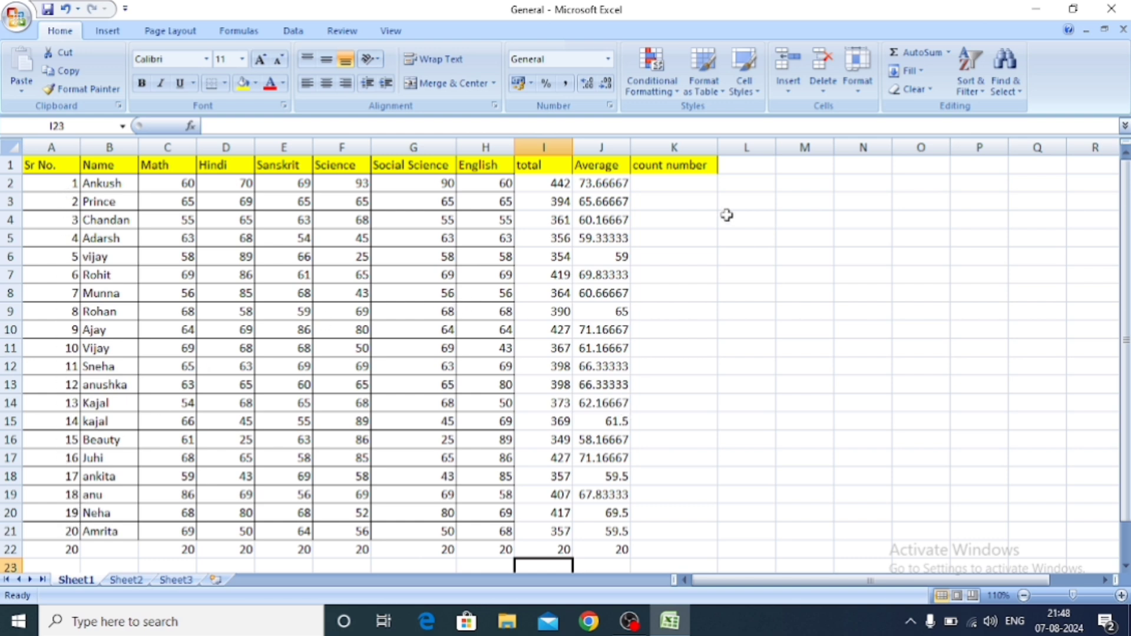
mouse_move(1125, 158)
mouse_down()
mouse_move(1125, 294)
mouse_move(1125, 177)
mouse_up()
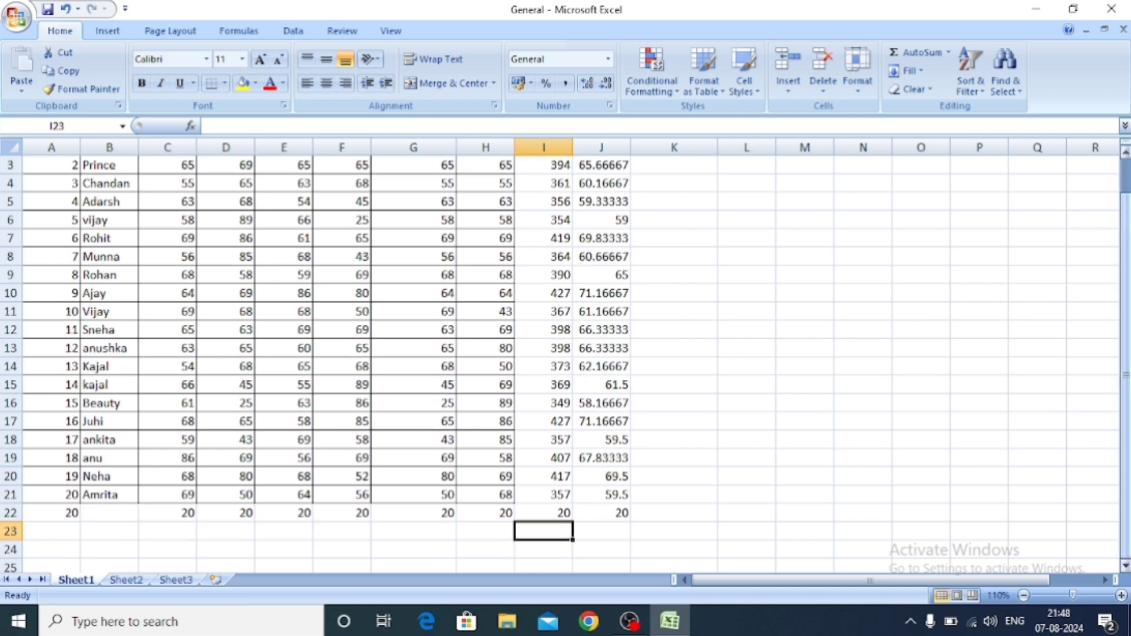
drag(1128, 363, 1129, 352)
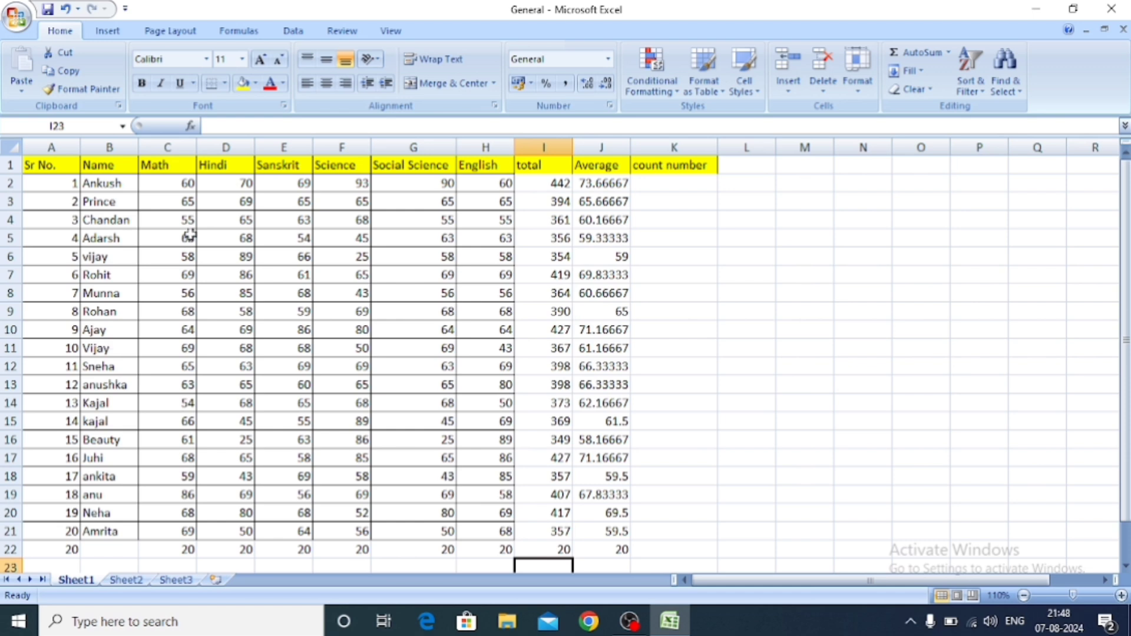
click(668, 186)
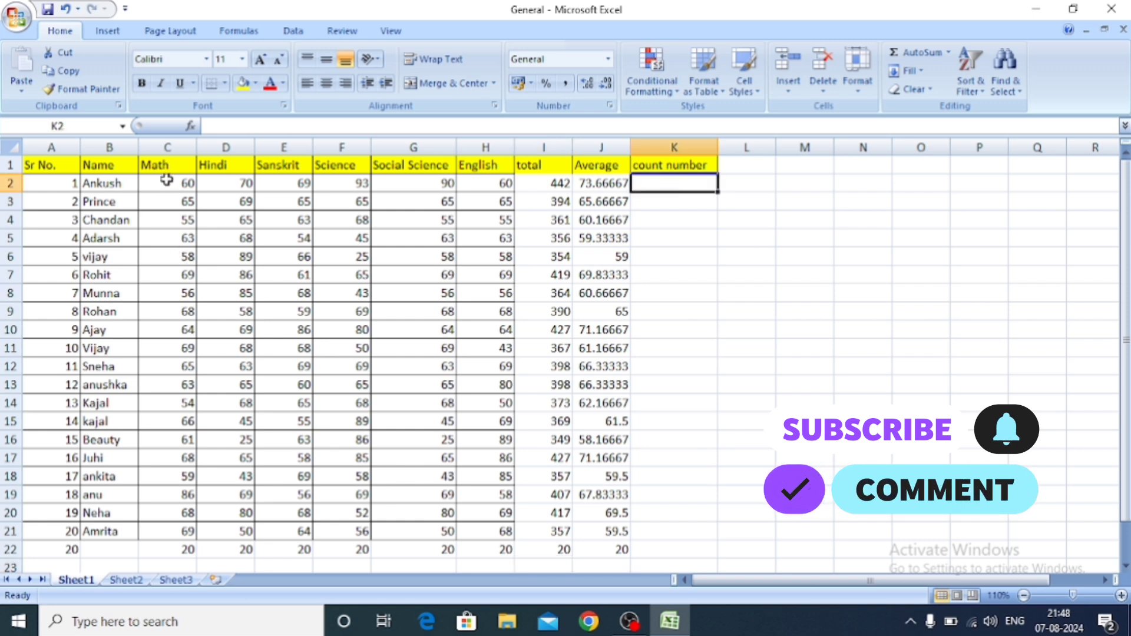
drag(167, 181, 689, 186)
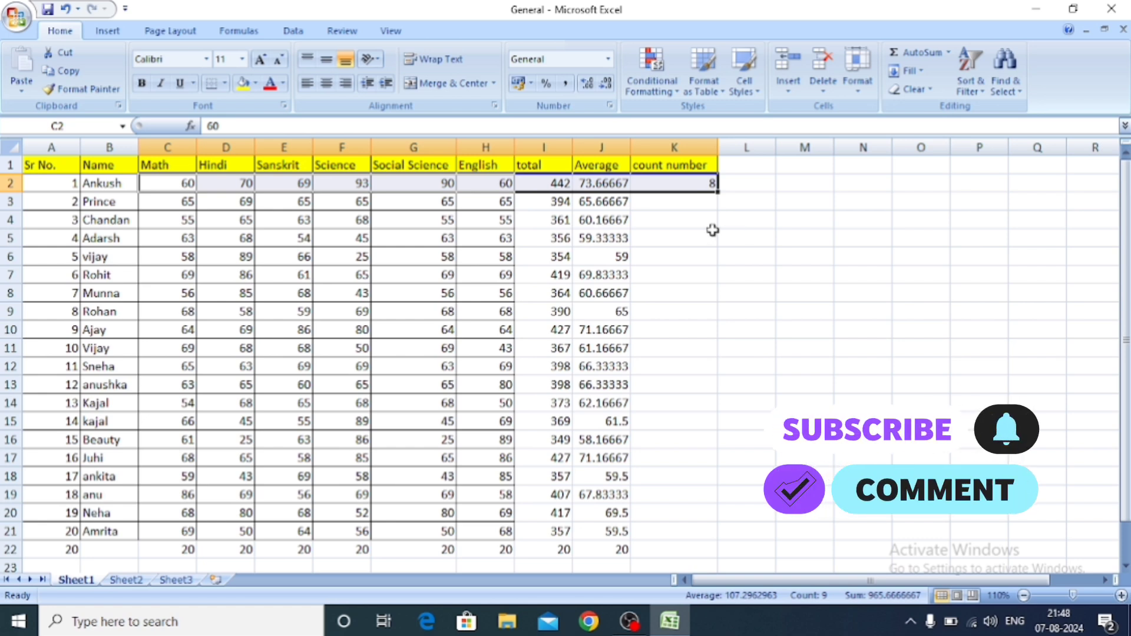
click(676, 235)
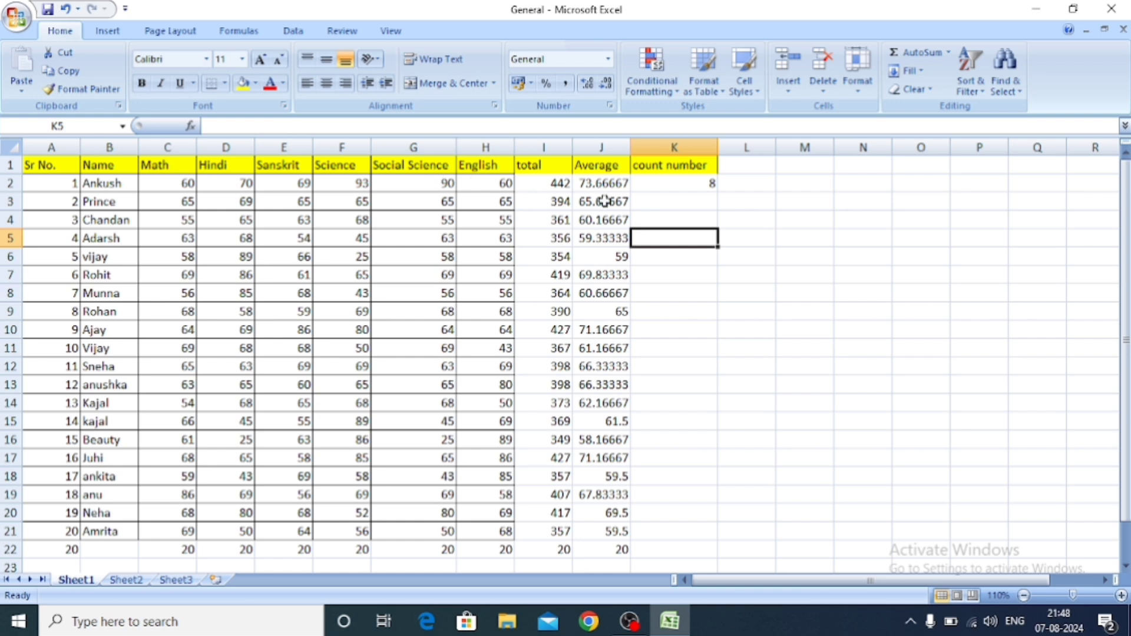
Step: Fill the count formula from K2 down the count number column to K22
click(682, 181)
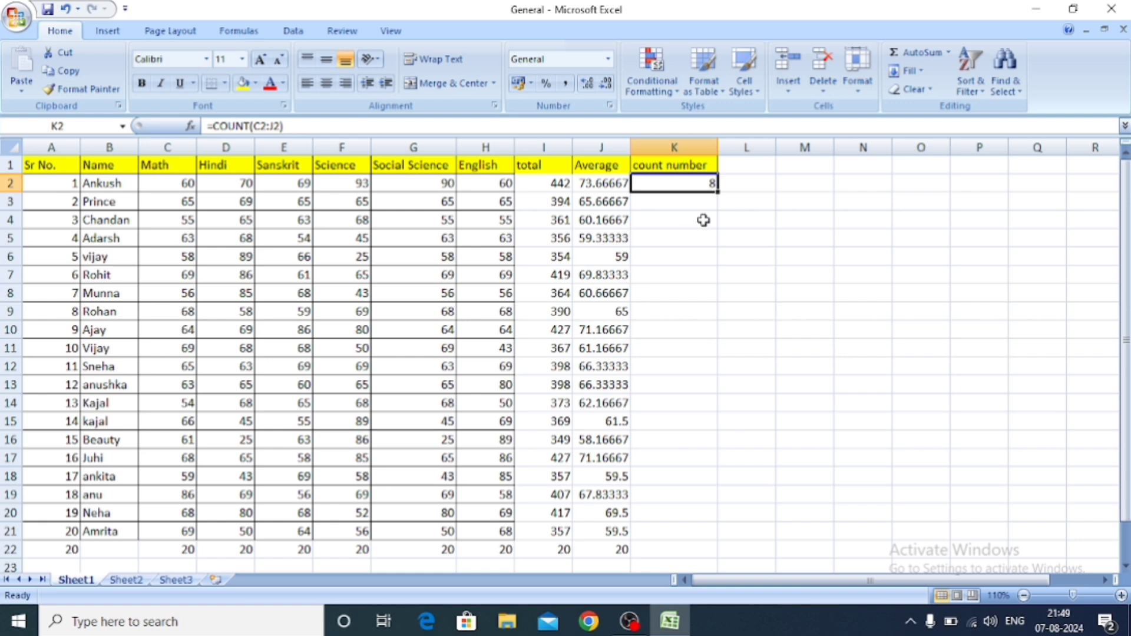
double_click(720, 194)
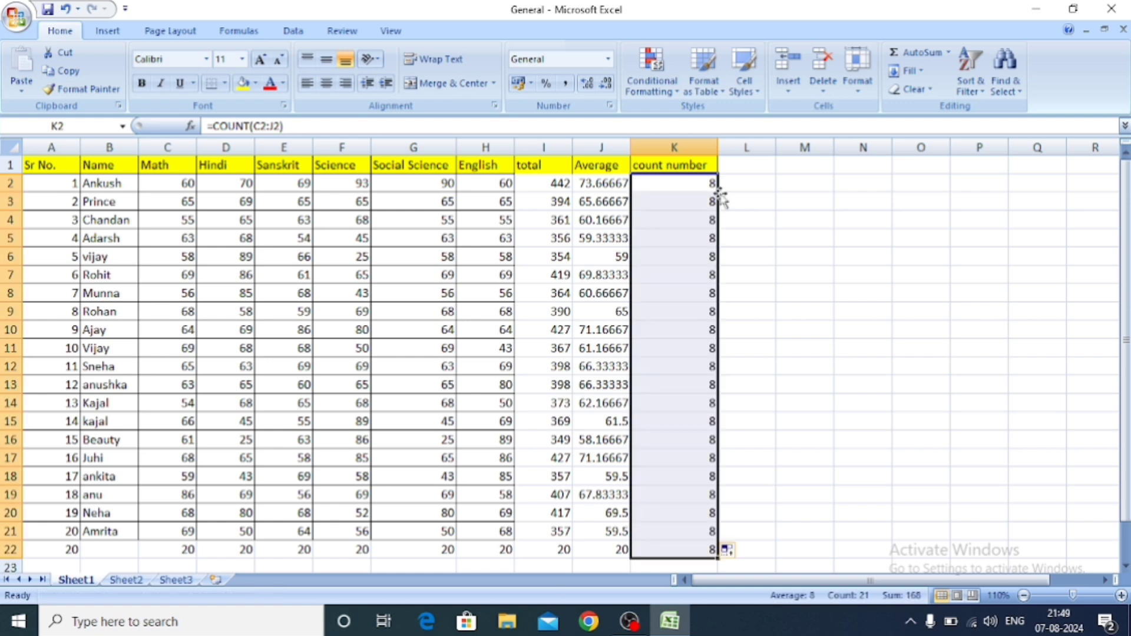
drag(1125, 401, 1125, 397)
Step: Delete the student name cells B2:B21, shifting the remaining cells of those rows left
drag(104, 184, 112, 526)
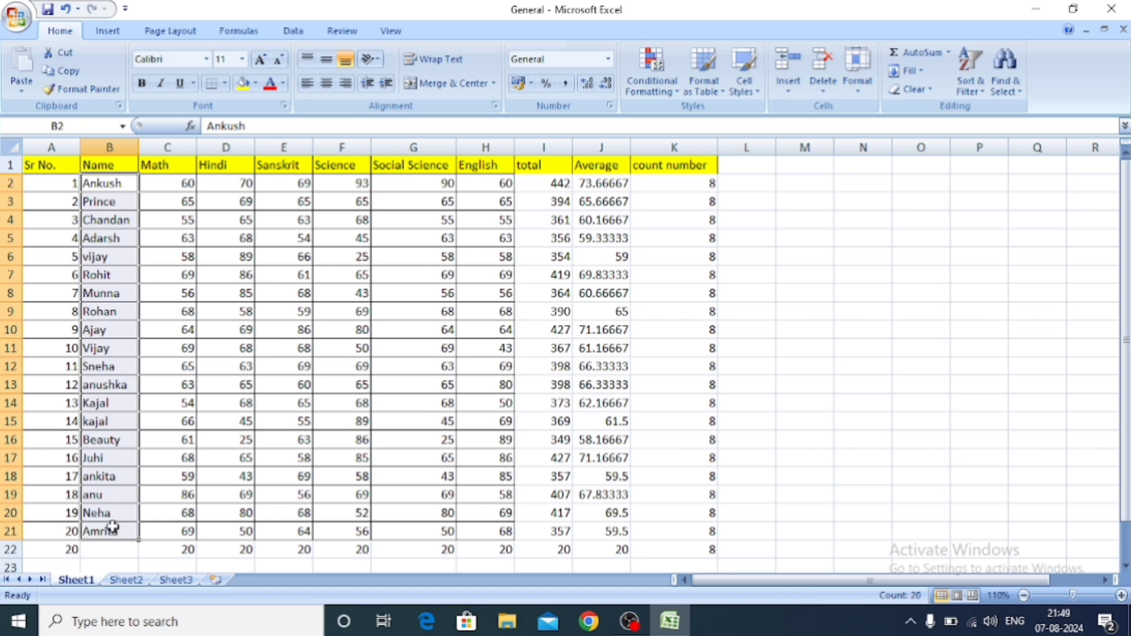
click(826, 68)
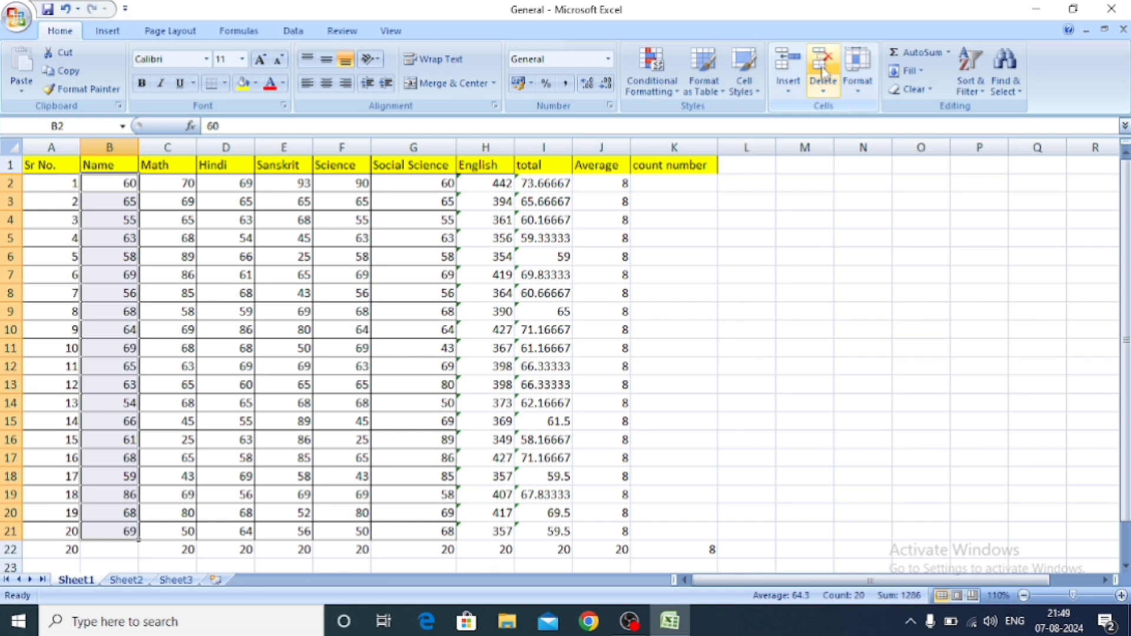
click(690, 273)
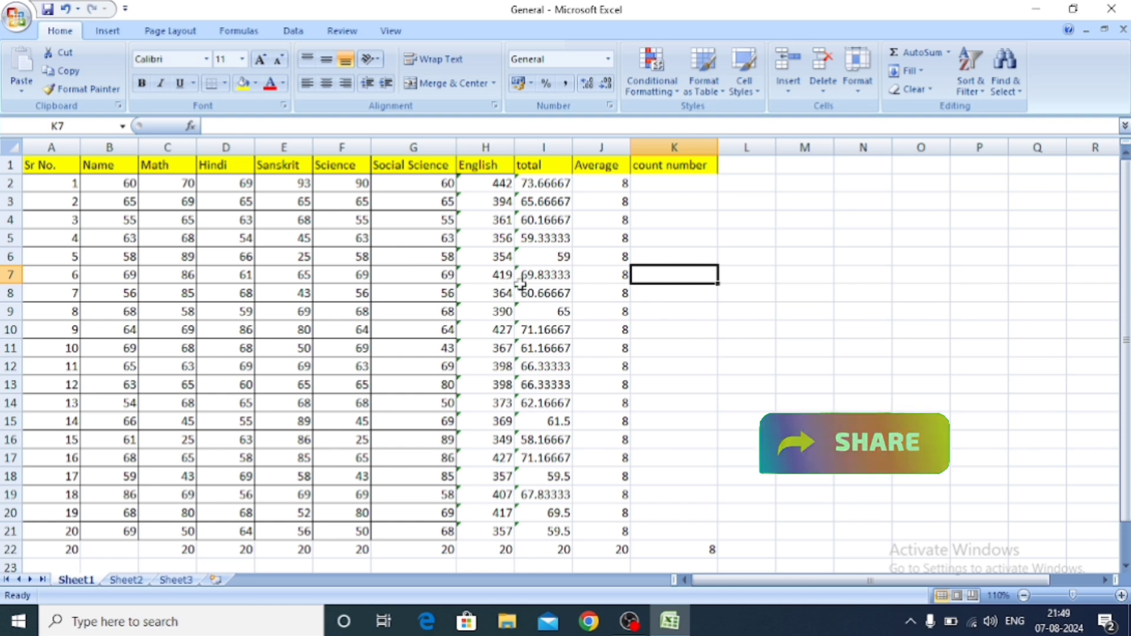
click(658, 249)
Step: Count the numeric entries of A2:J2 into K2 with the Count Numbers function
double_click(659, 183)
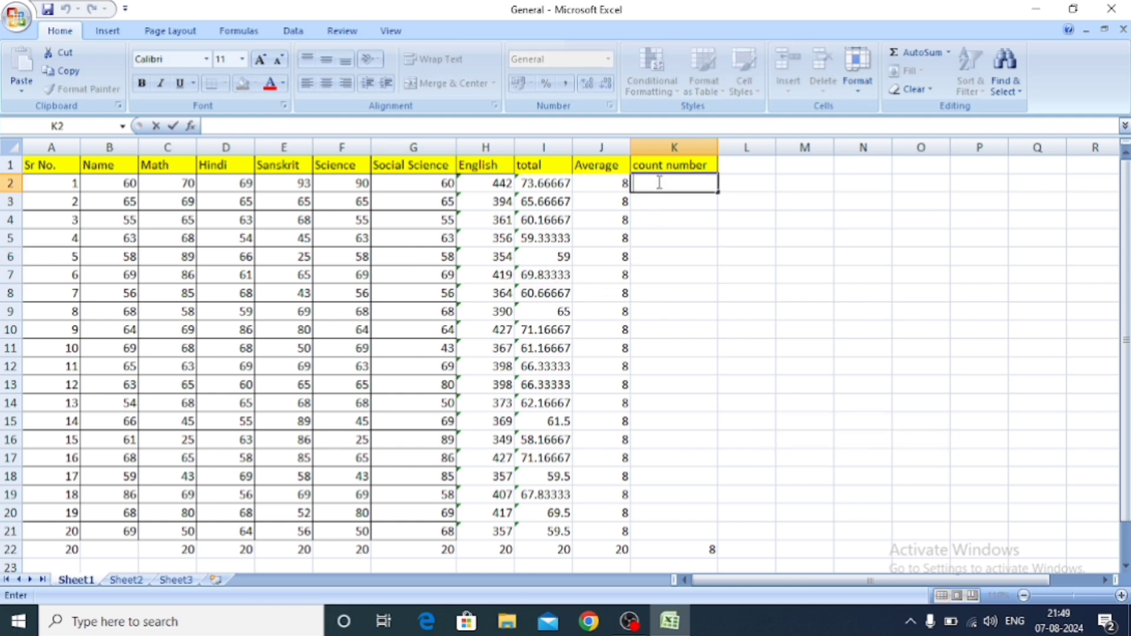
drag(74, 182, 595, 190)
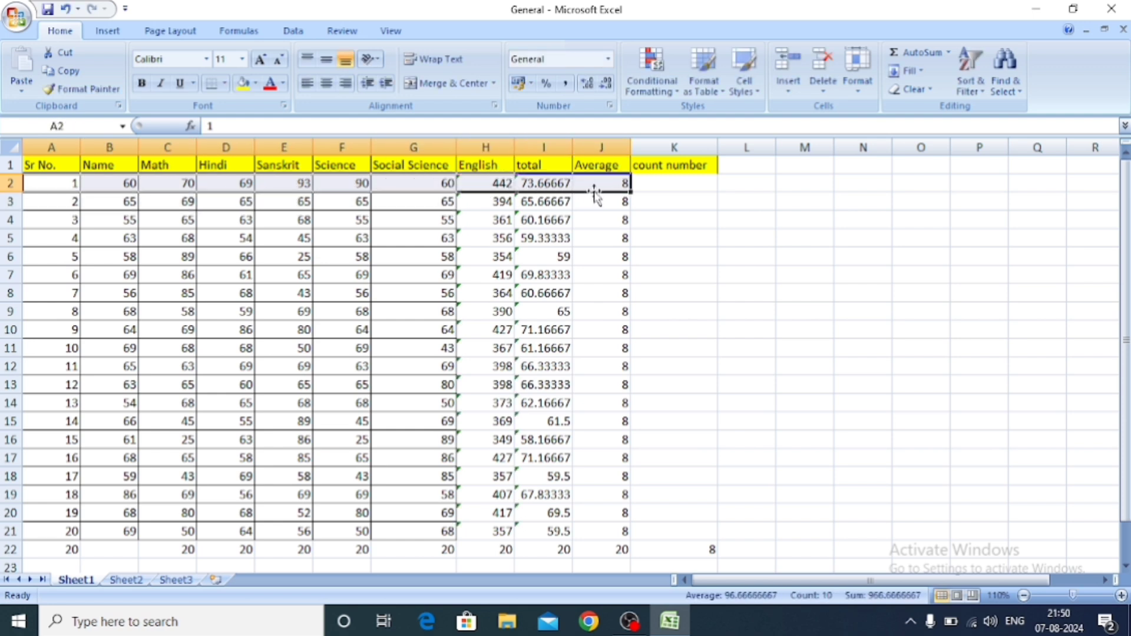
click(694, 193)
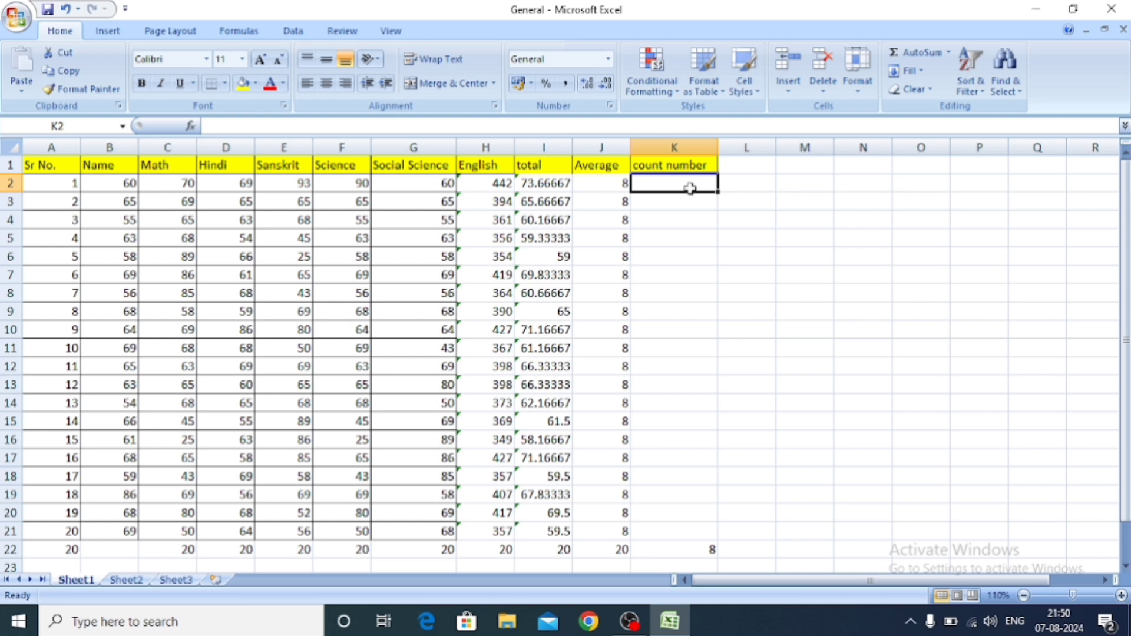
drag(50, 186, 625, 187)
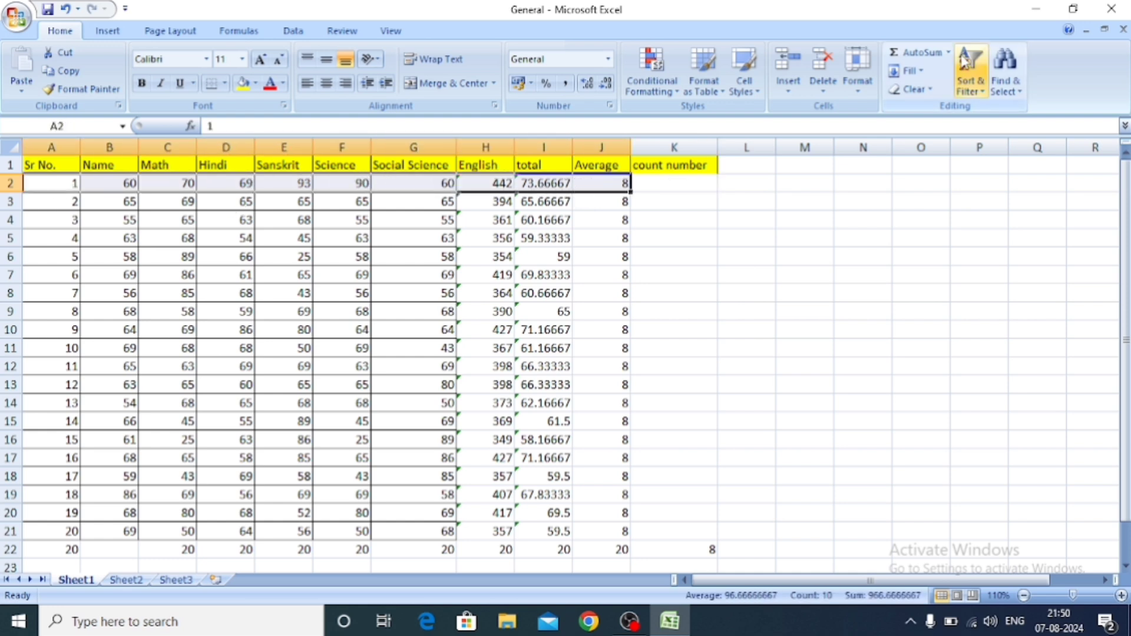
click(948, 51)
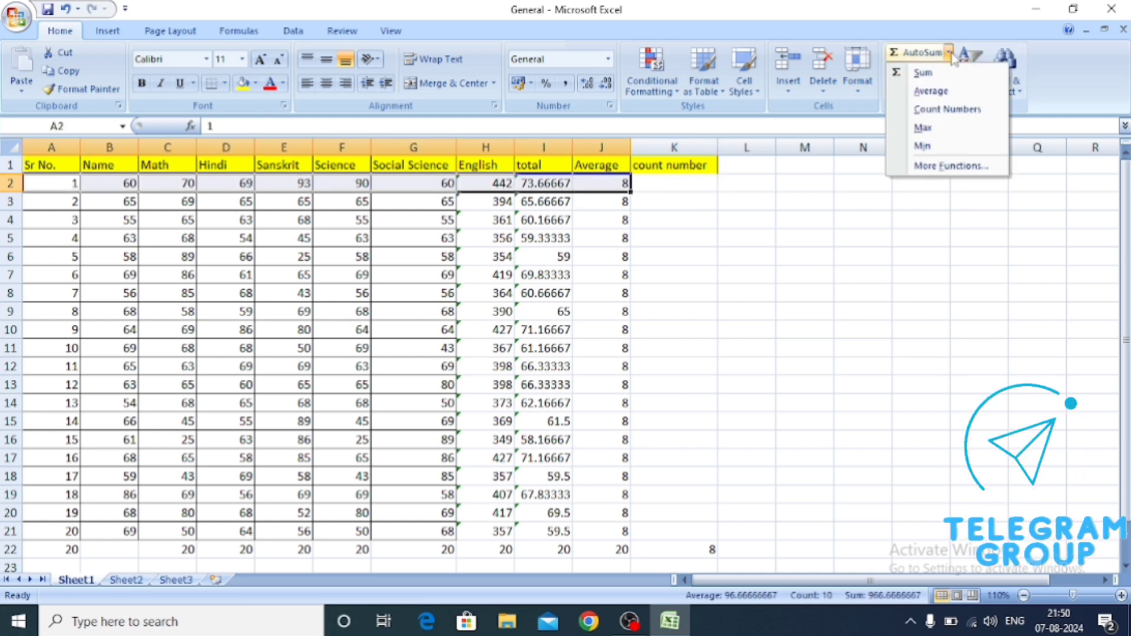
click(946, 111)
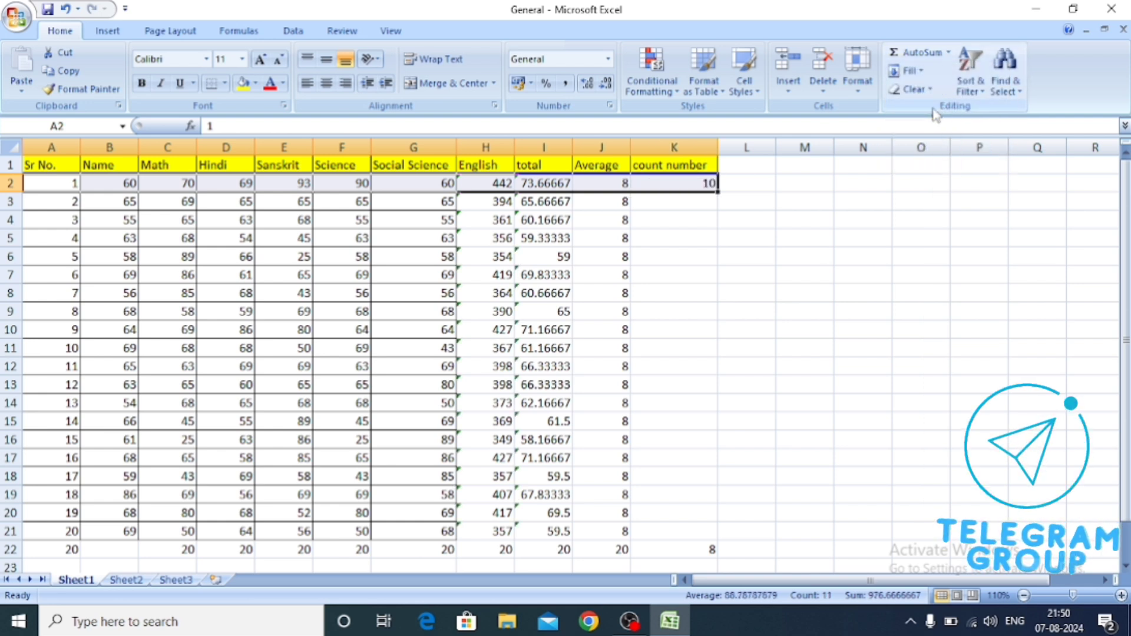
click(676, 216)
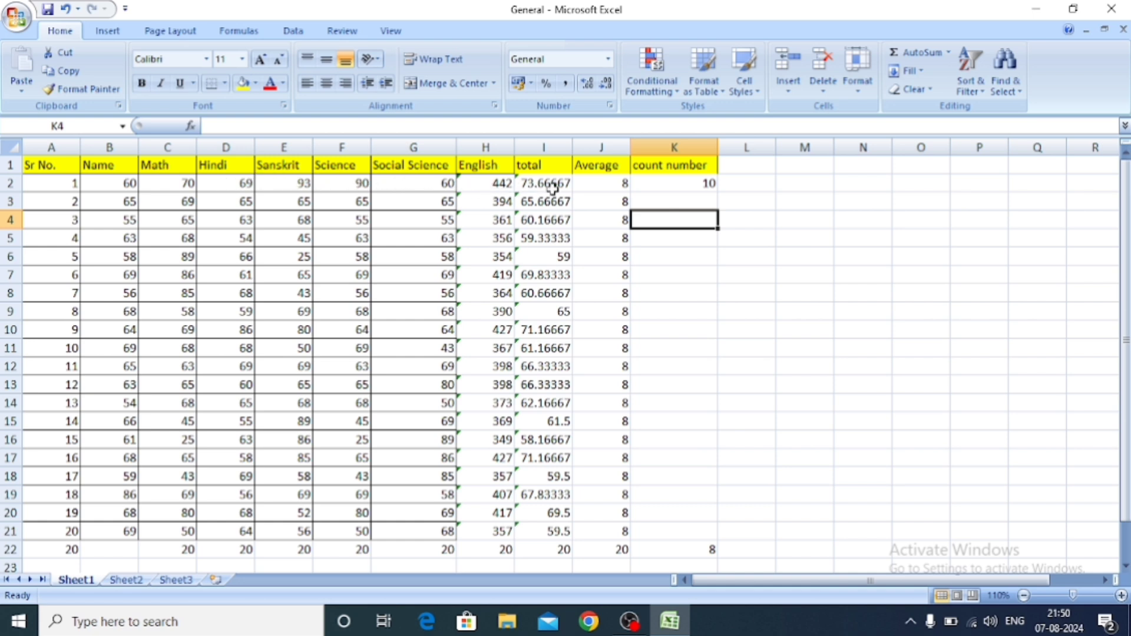
Step: Fill the count formula from K2 down the count number column to K21
click(686, 184)
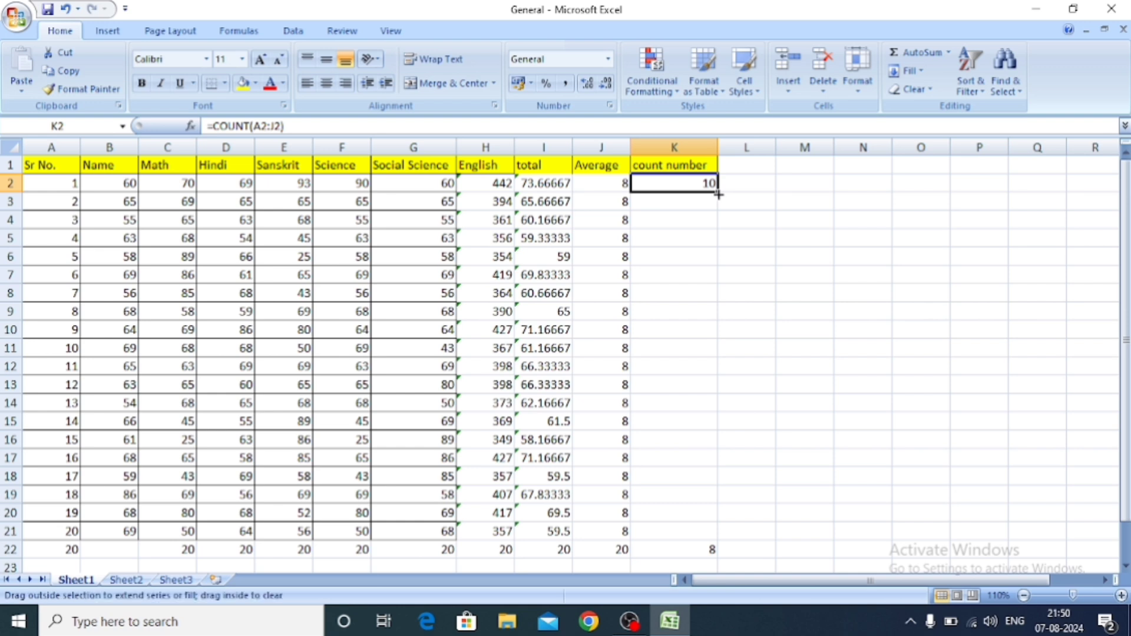
double_click(718, 194)
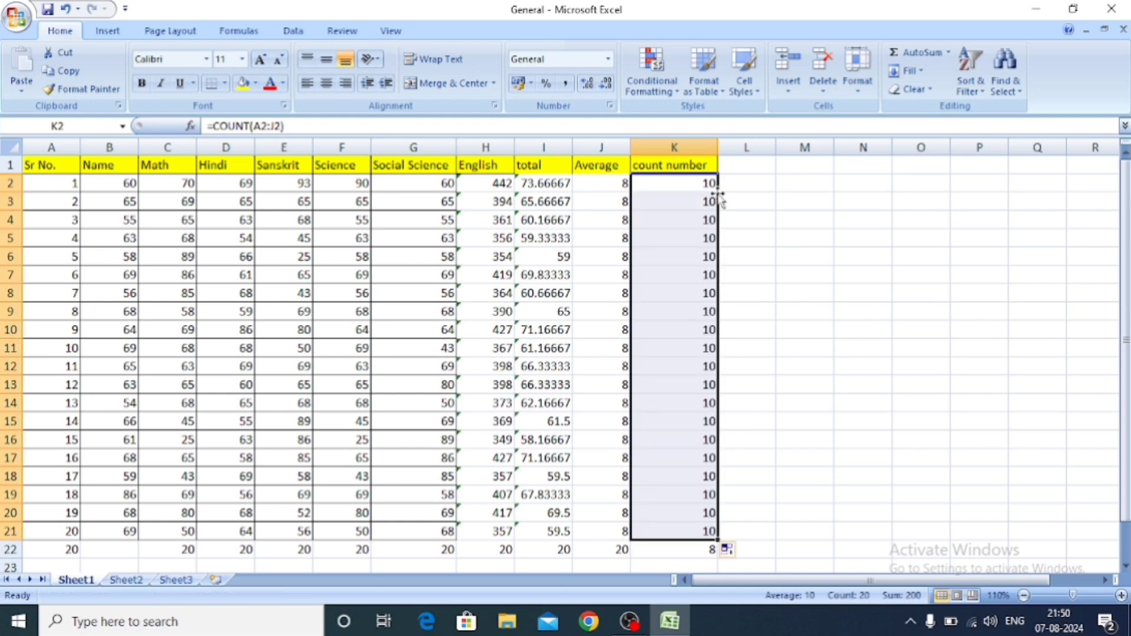
click(823, 372)
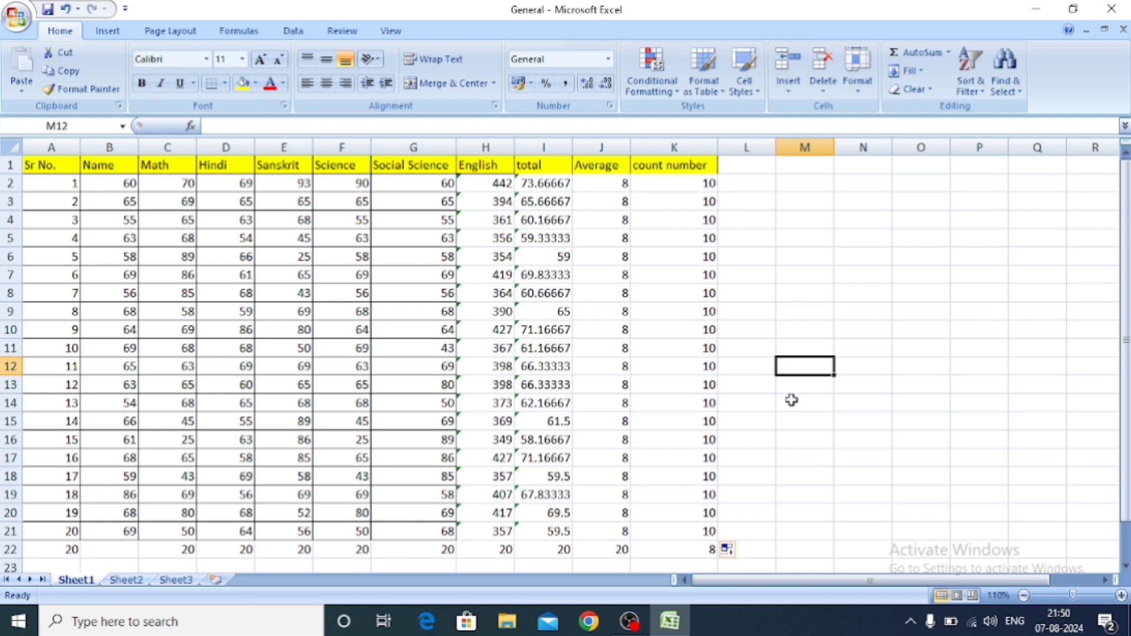
click(949, 55)
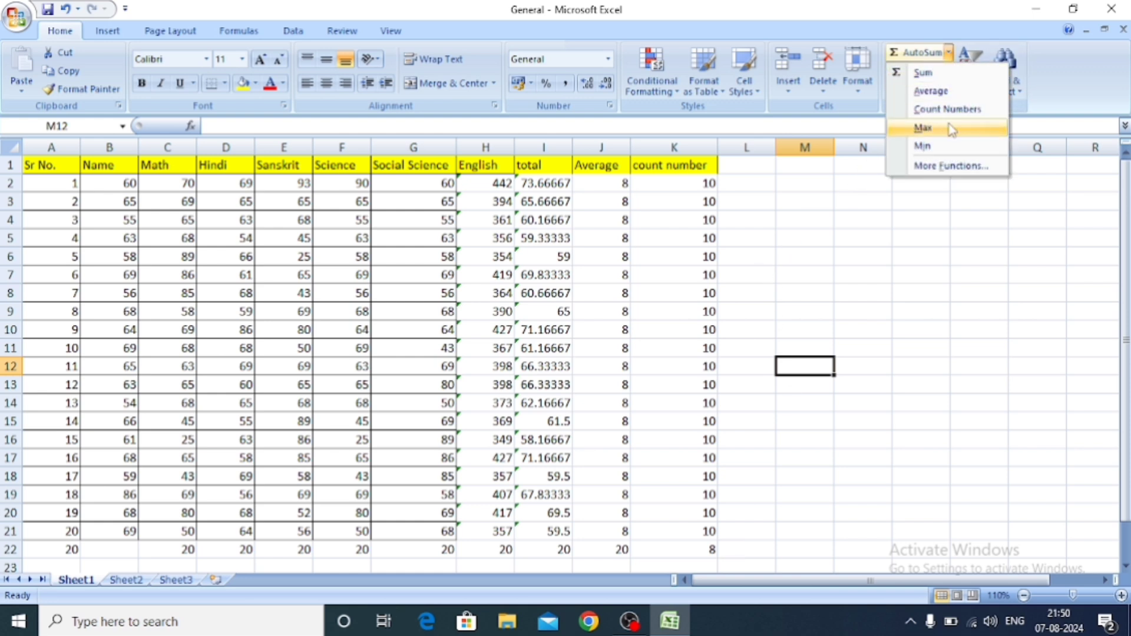
click(772, 259)
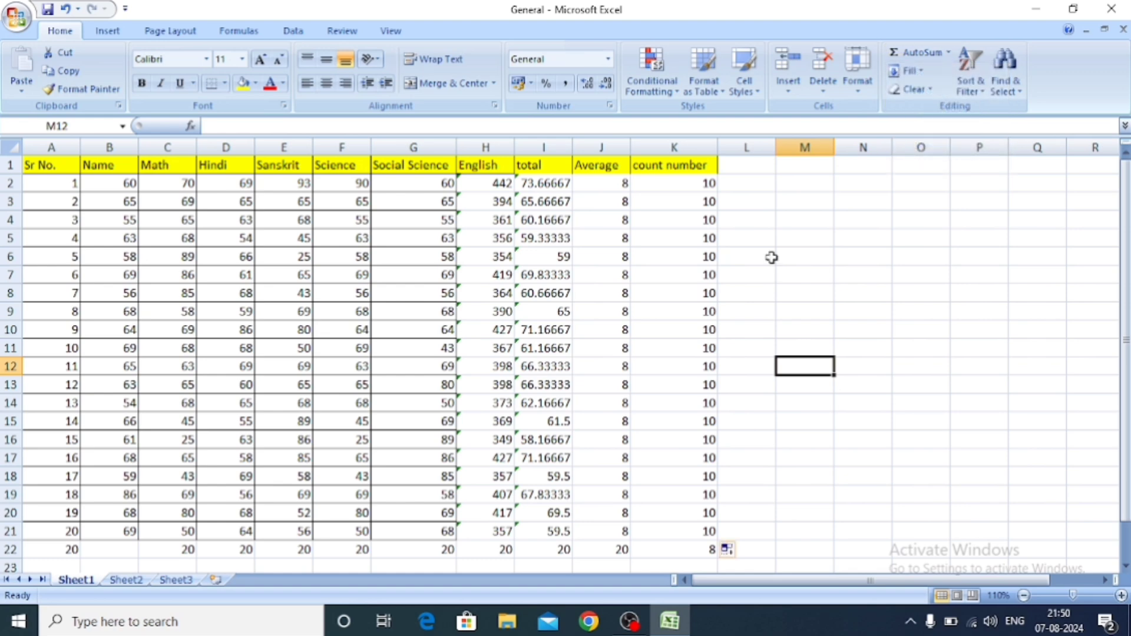
Step: Undo the latest count formulas in column K and the deletion of the student name cells
drag(47, 174, 710, 548)
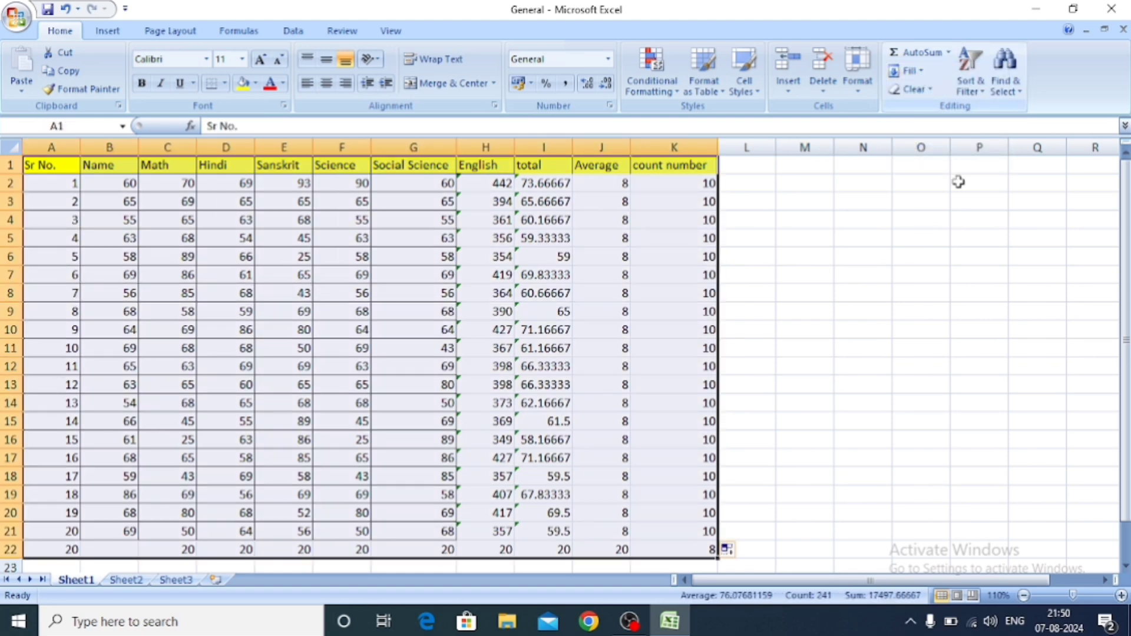
click(964, 246)
key(ctrl+z)
key(ctrl+z)
key(ctrl+z)
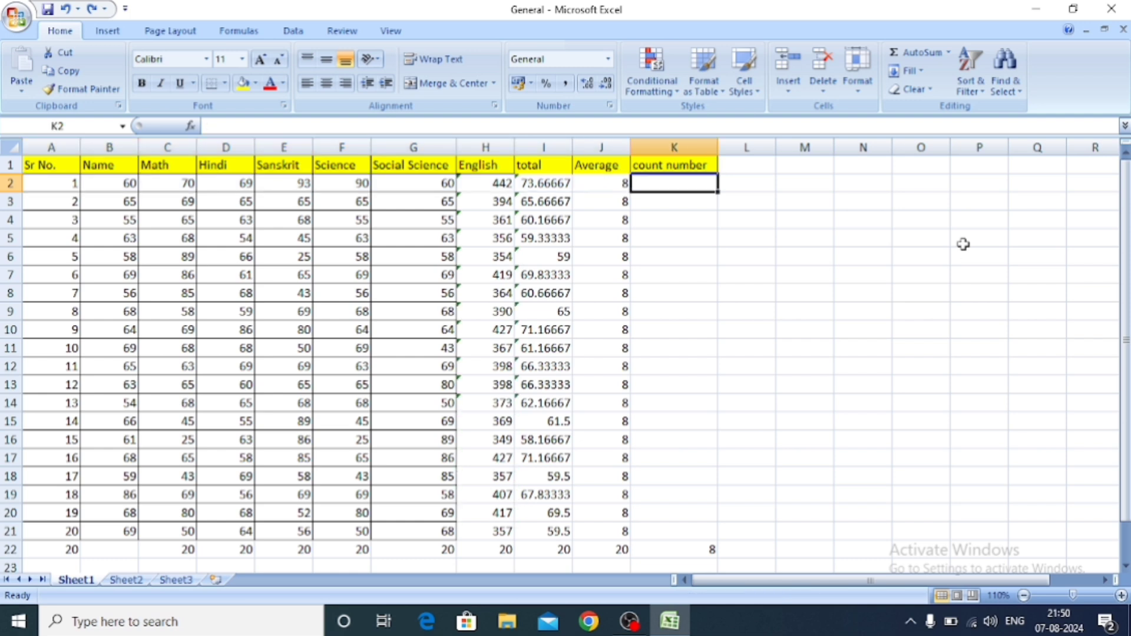
click(827, 262)
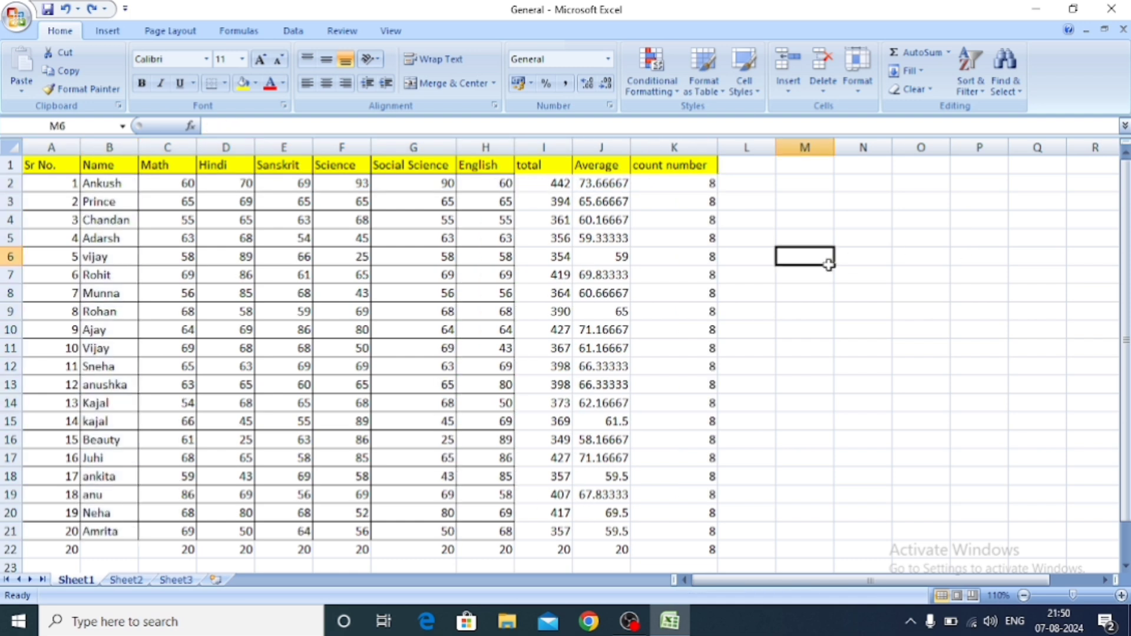
Step: Delete the count number cells K2:K22
click(699, 187)
drag(700, 187, 682, 550)
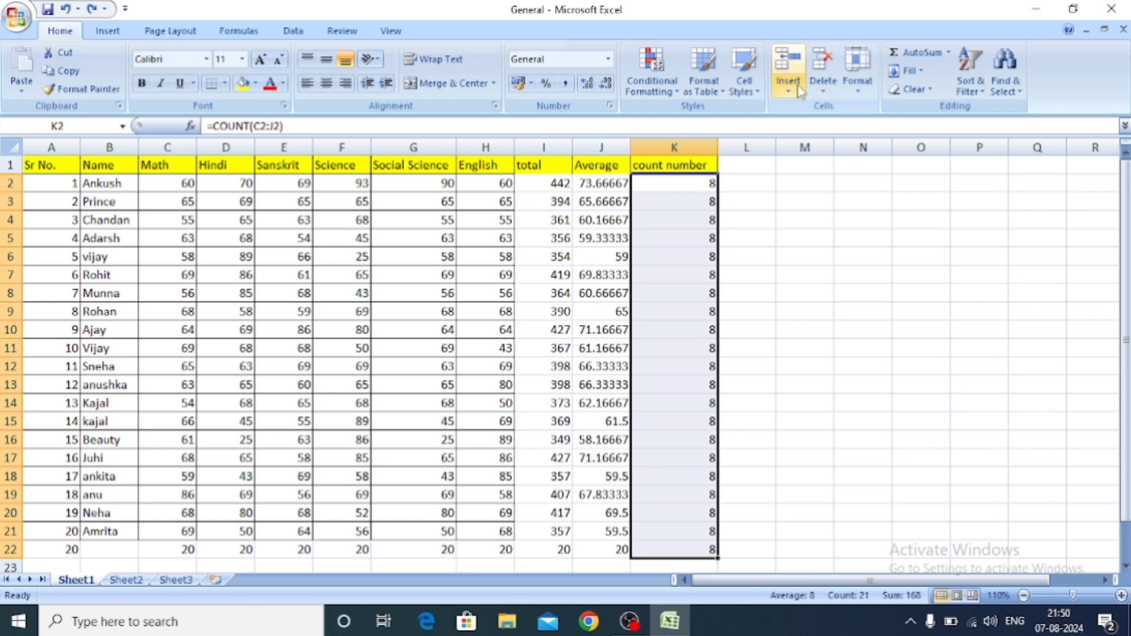
click(825, 76)
click(831, 257)
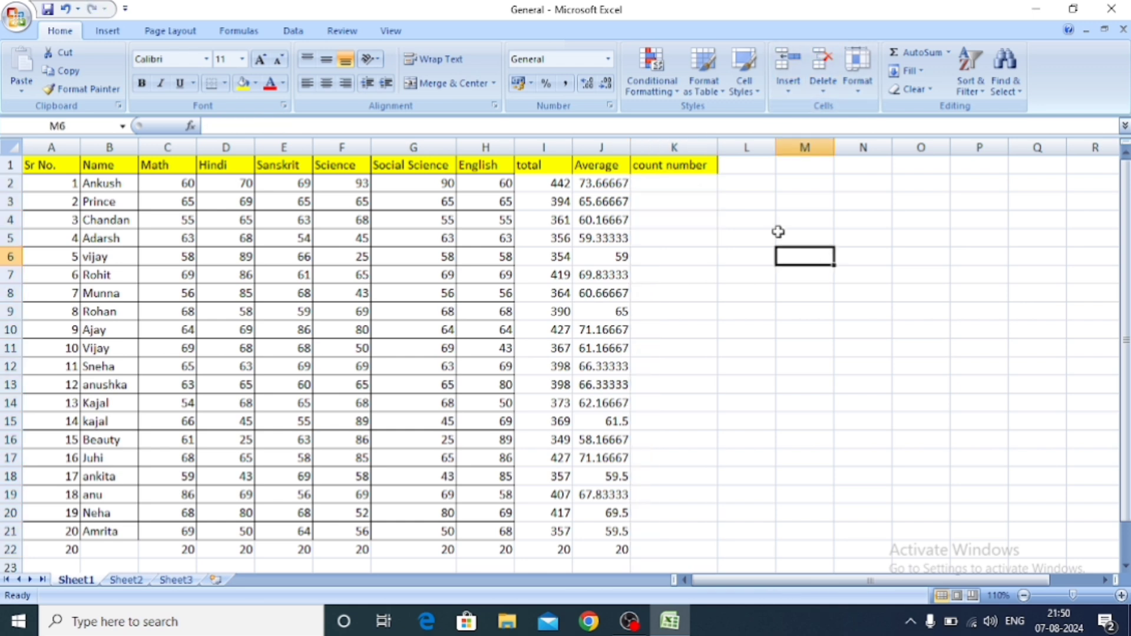
Step: Calculate the maximum of the totals in I2:I21 below the total column with the Max function
click(949, 52)
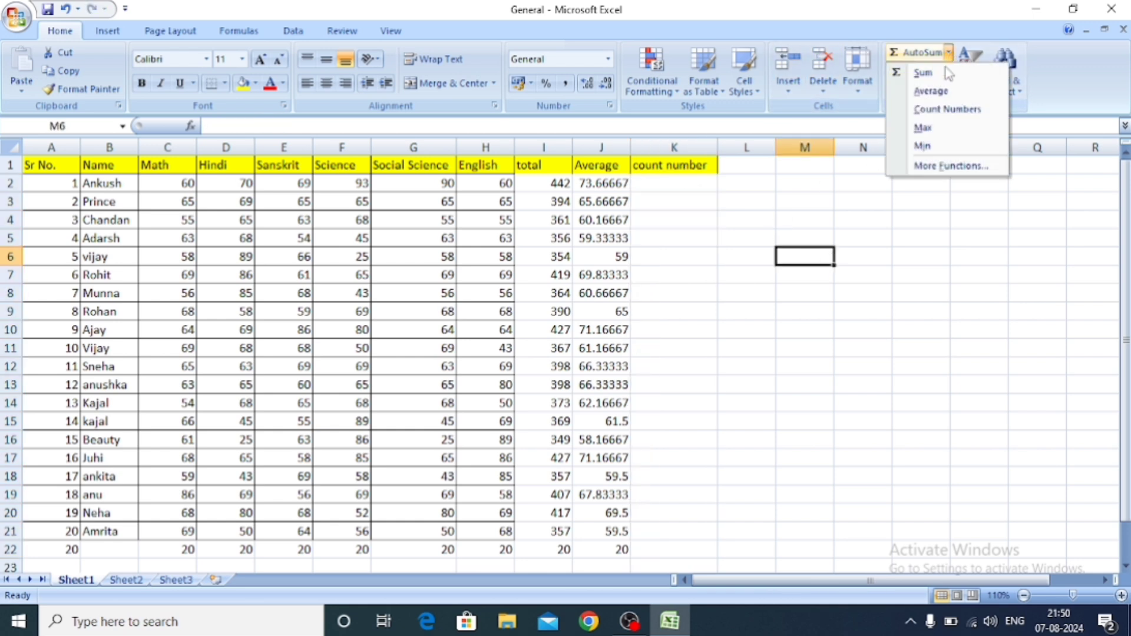
click(650, 202)
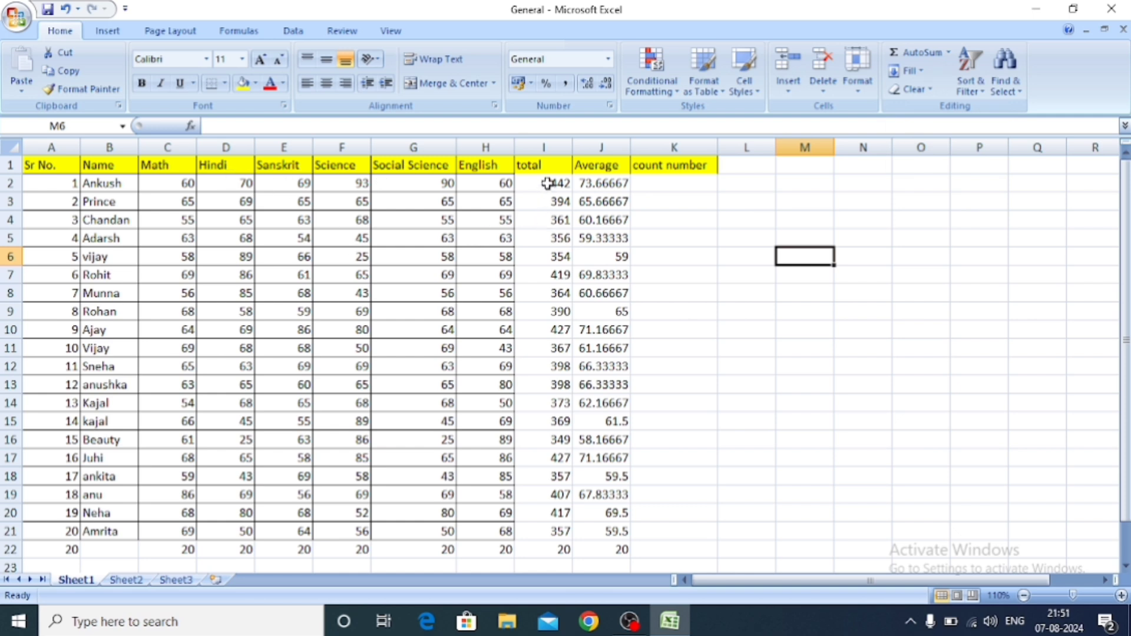
drag(547, 184, 559, 530)
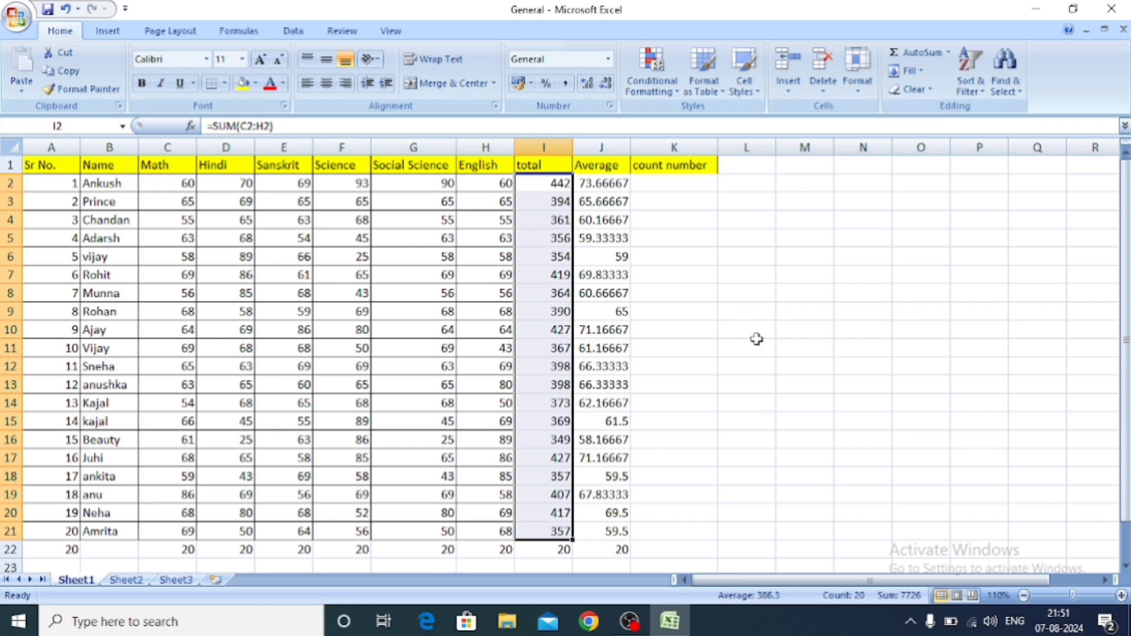
click(948, 54)
click(937, 131)
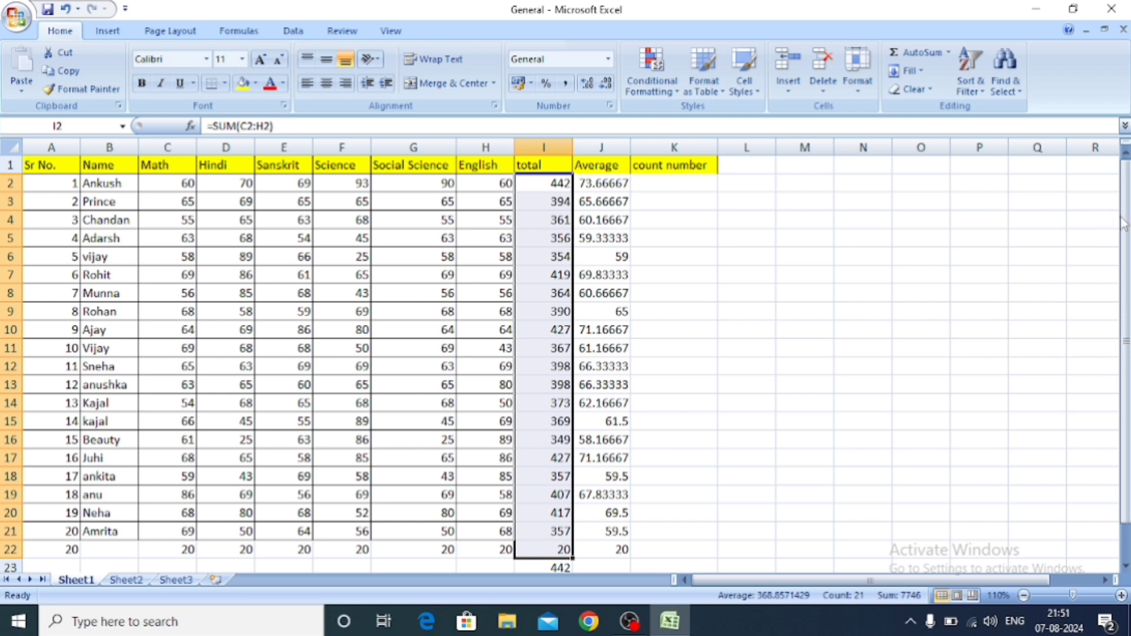
drag(1122, 223, 1122, 235)
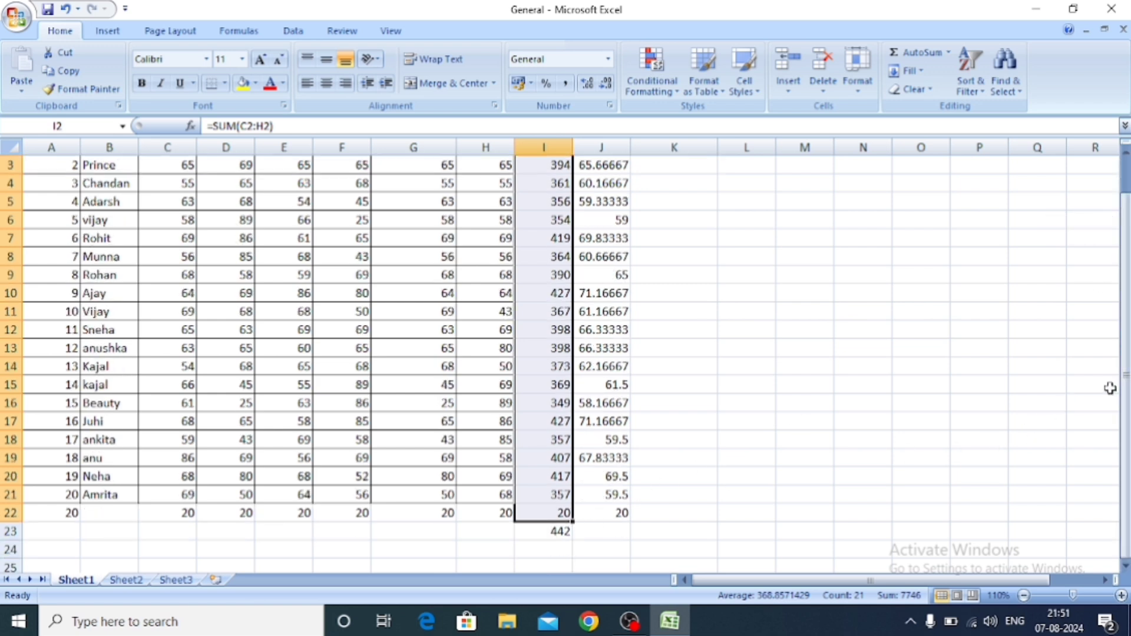
drag(1124, 389, 1125, 357)
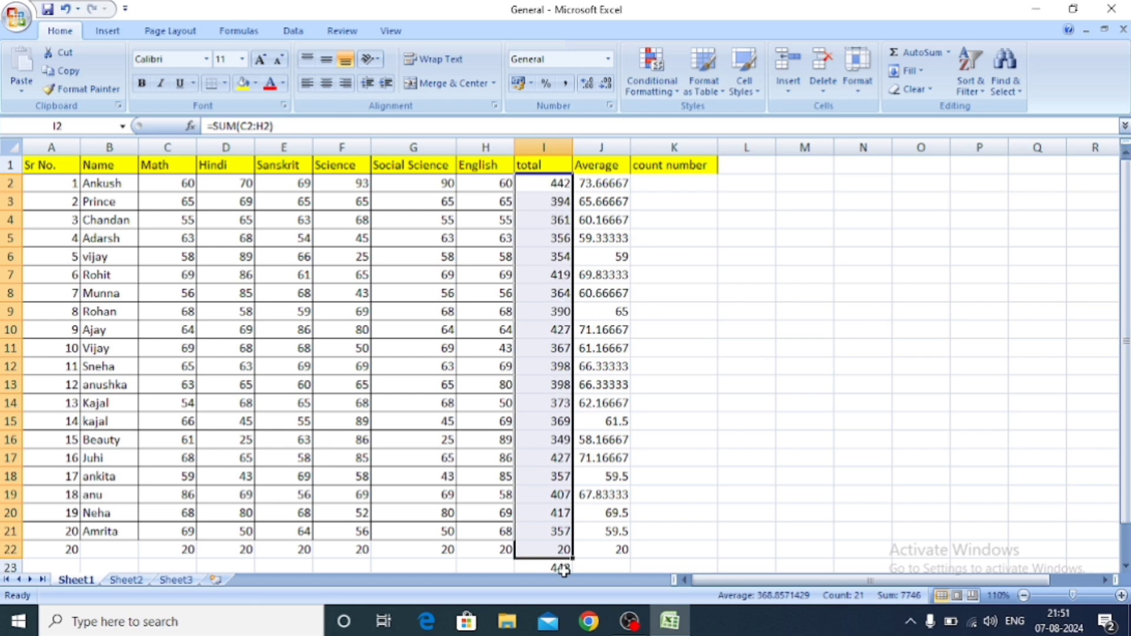
drag(1125, 341, 1125, 345)
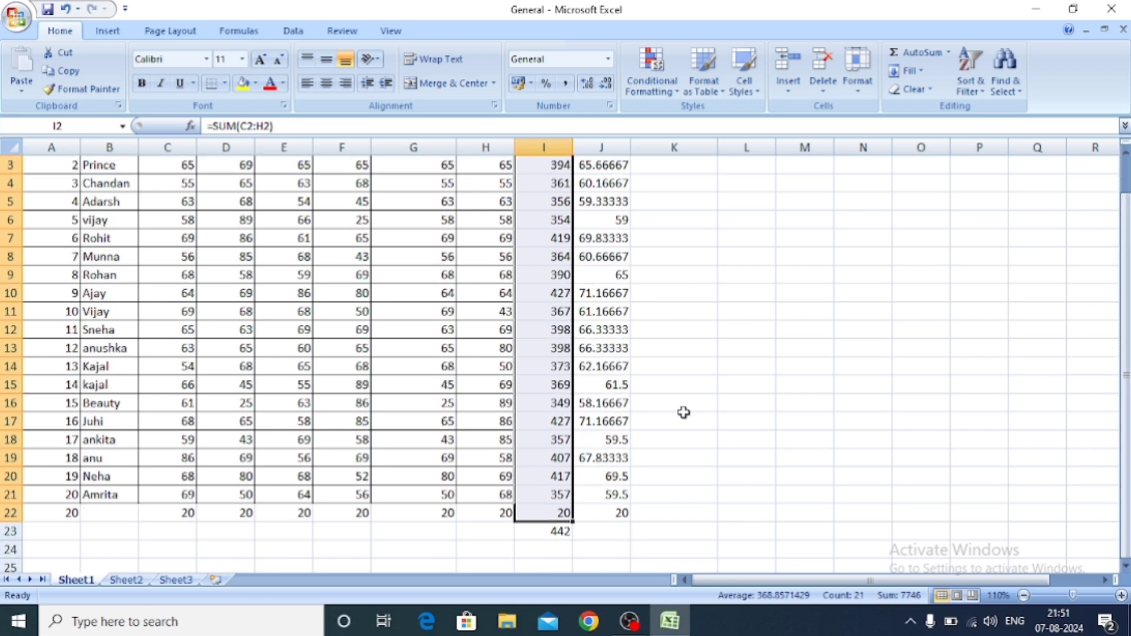
Step: Try to copy the totals I2:I22 into the count number column from K2, and undo the paste
key(ctrl+c)
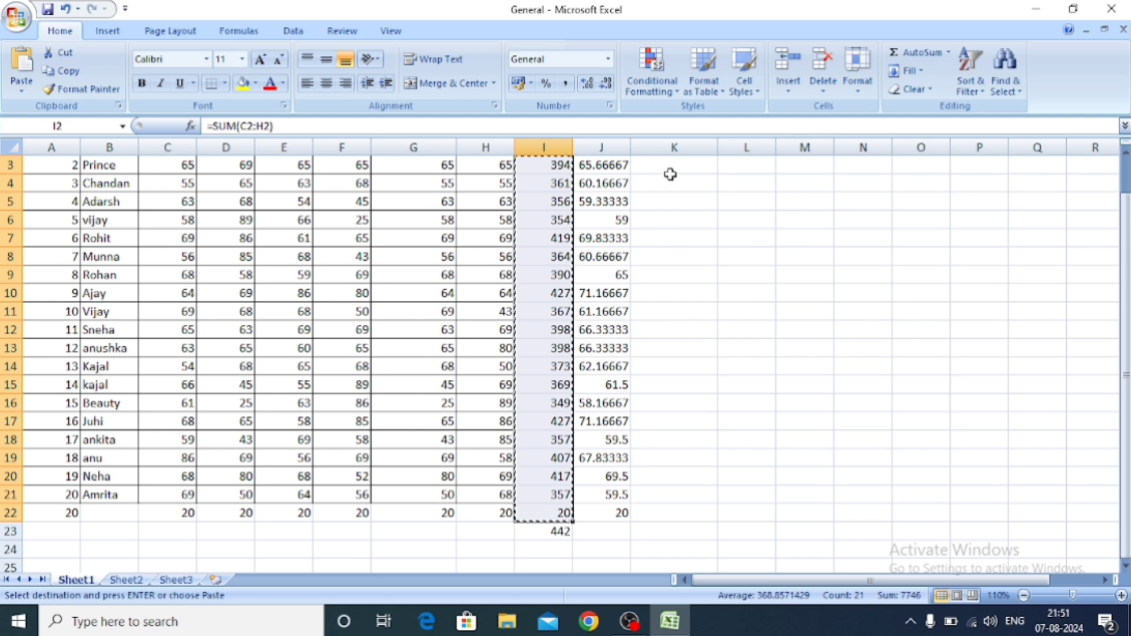
drag(1125, 361, 1125, 353)
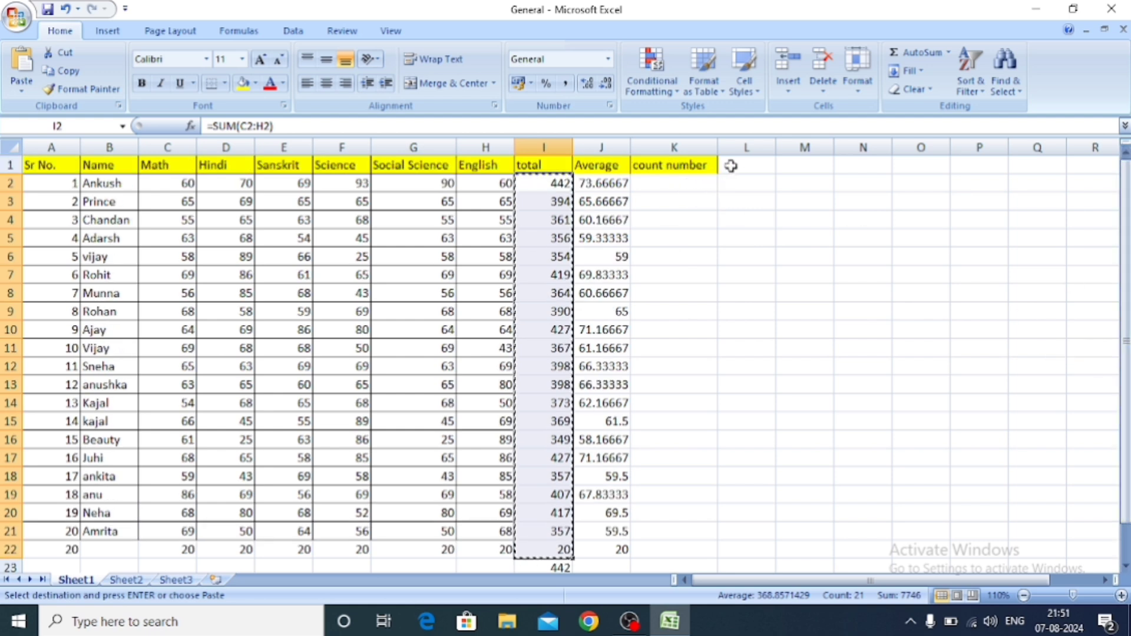
click(682, 187)
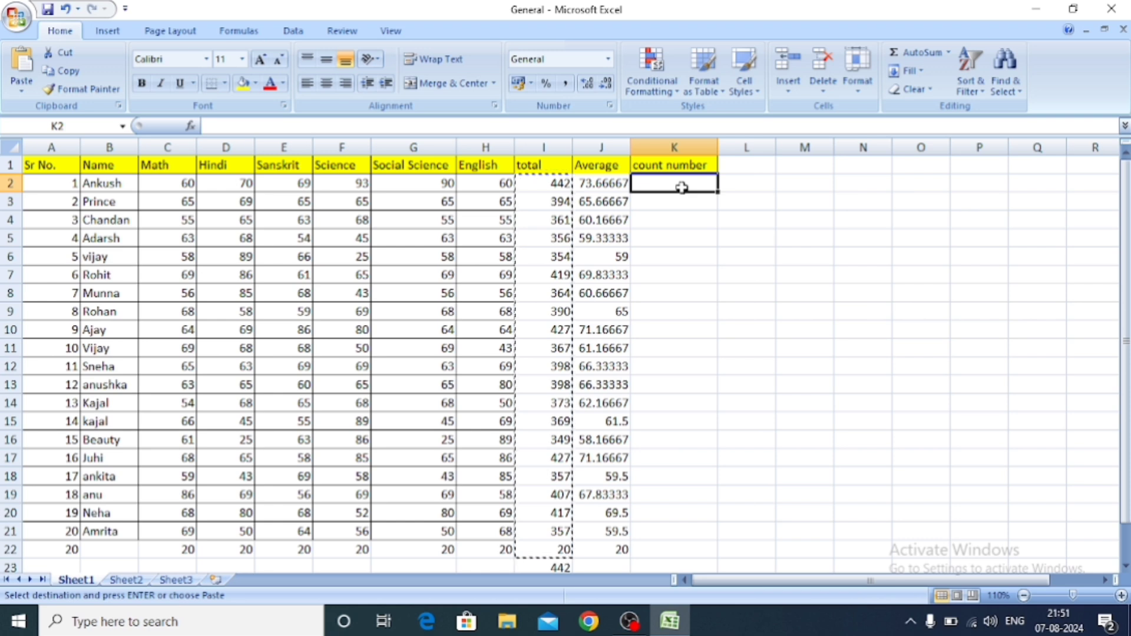
key(ctrl+v)
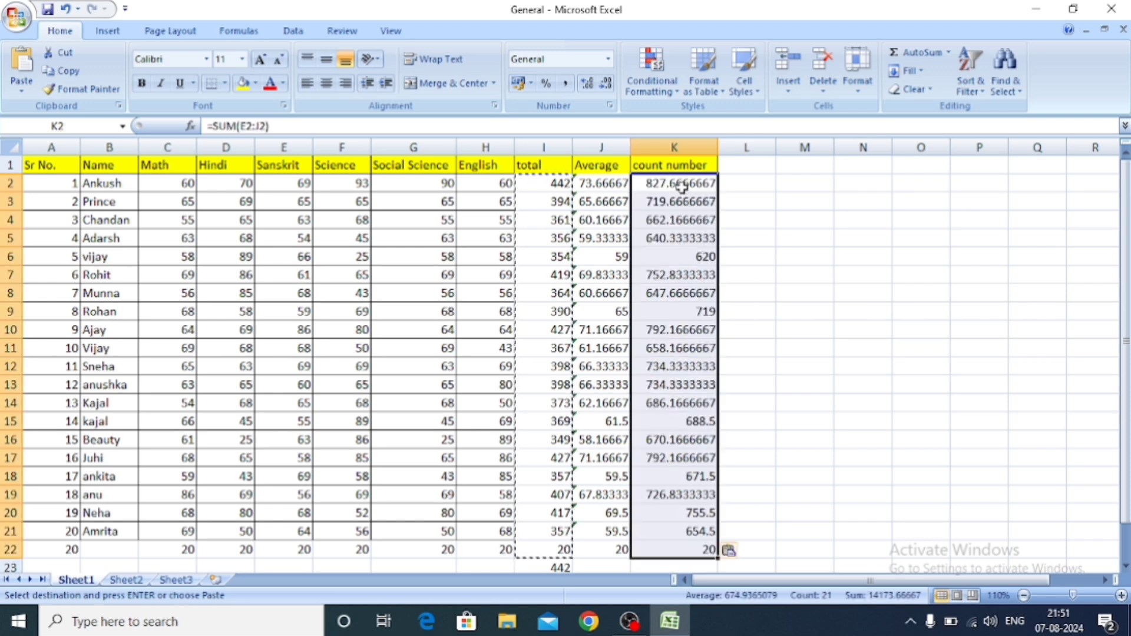
key(ctrl+z)
Step: Move the student totals I2:I21 to column L, starting at L1
drag(556, 182, 545, 551)
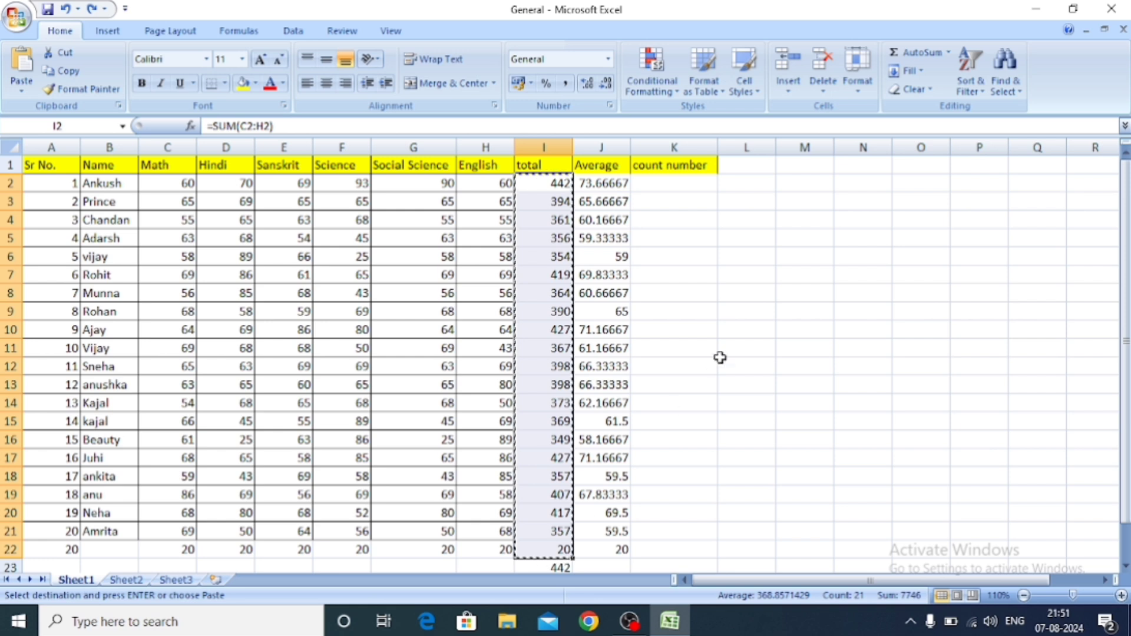
click(734, 168)
key(Return)
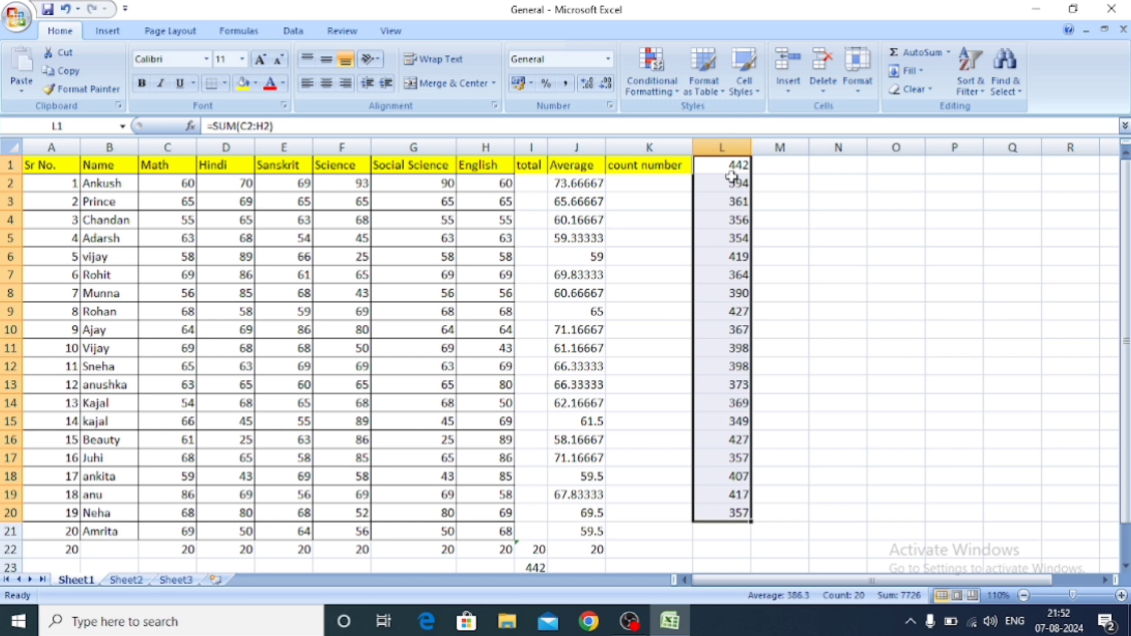
Step: Try to copy the totals L1:L20 back into the total column from I2, and clear the pasted cells
key(ctrl+c)
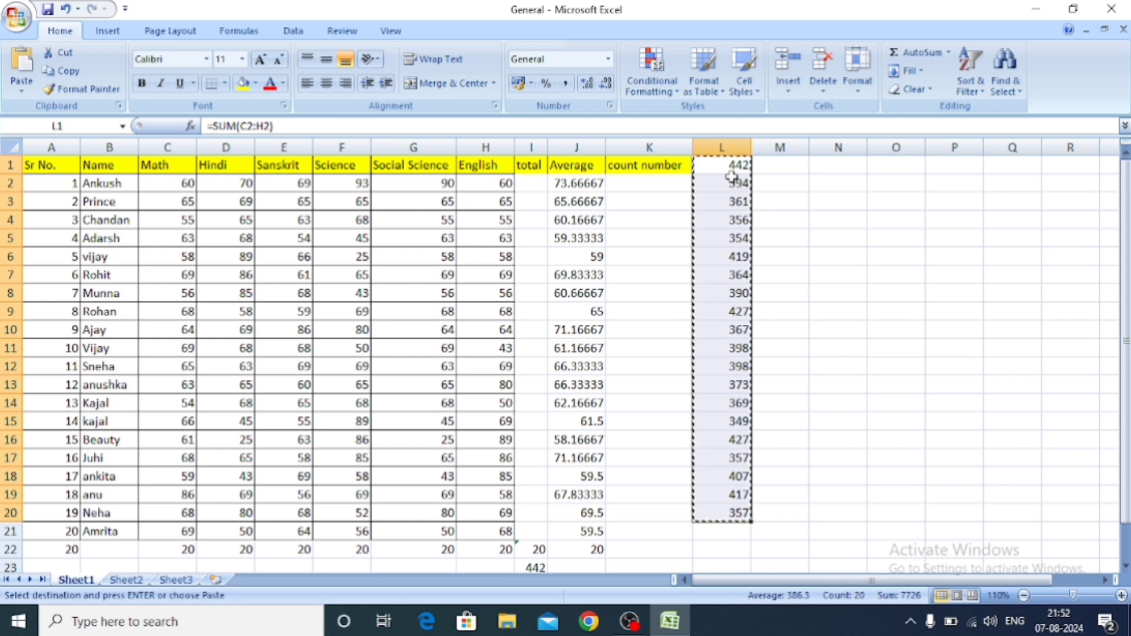
click(532, 183)
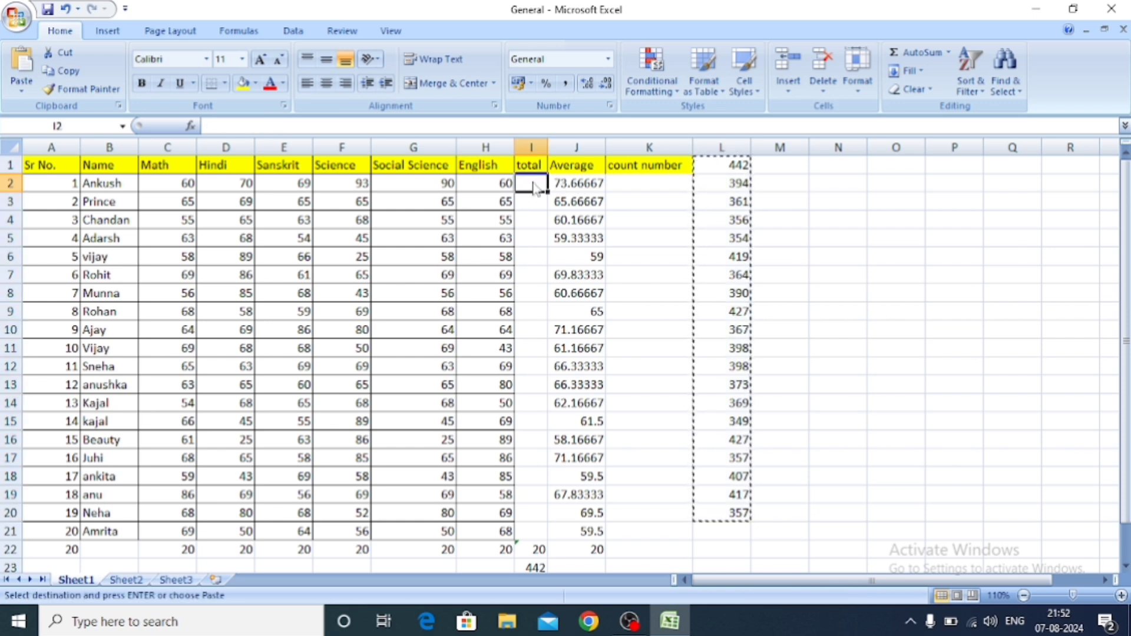
key(ctrl+v)
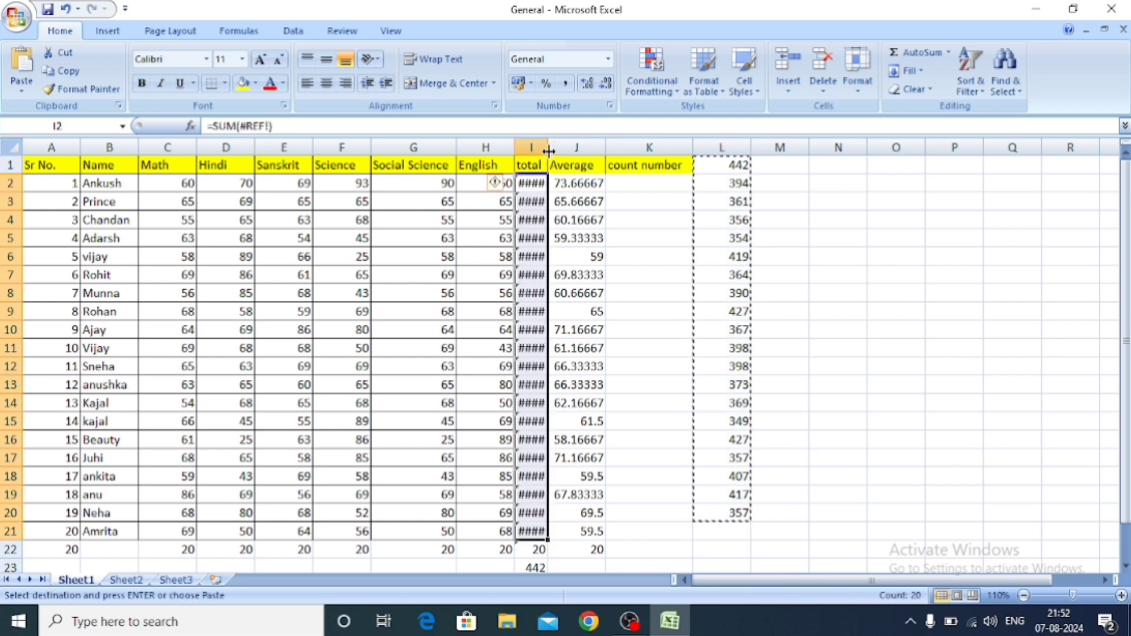
double_click(548, 152)
drag(549, 152, 569, 149)
key(ctrl+z)
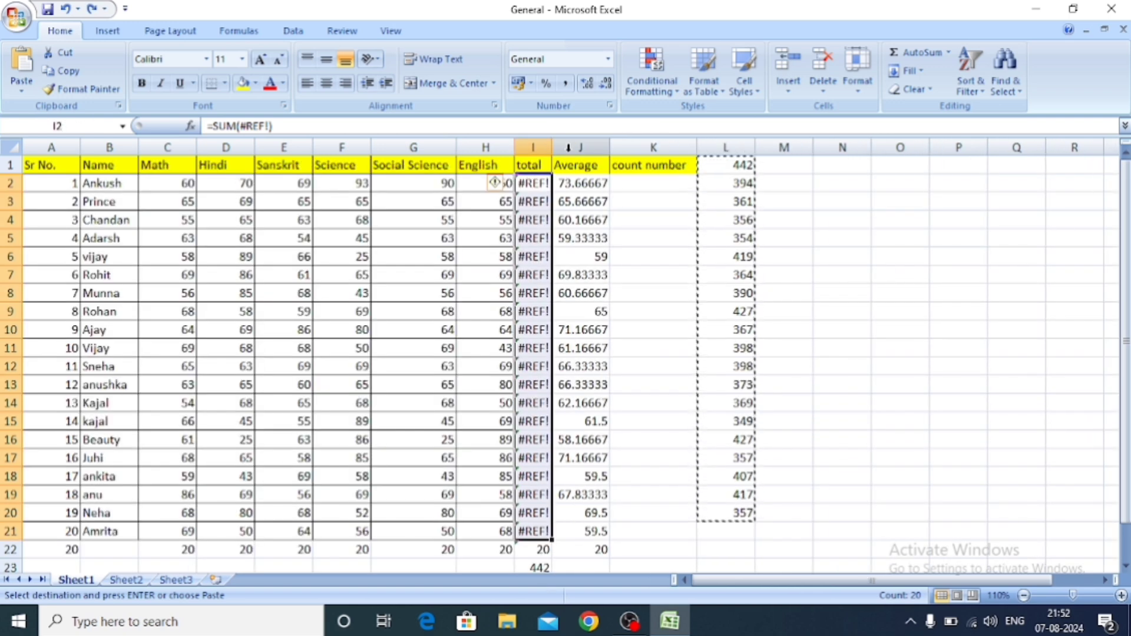
key(ctrl+z)
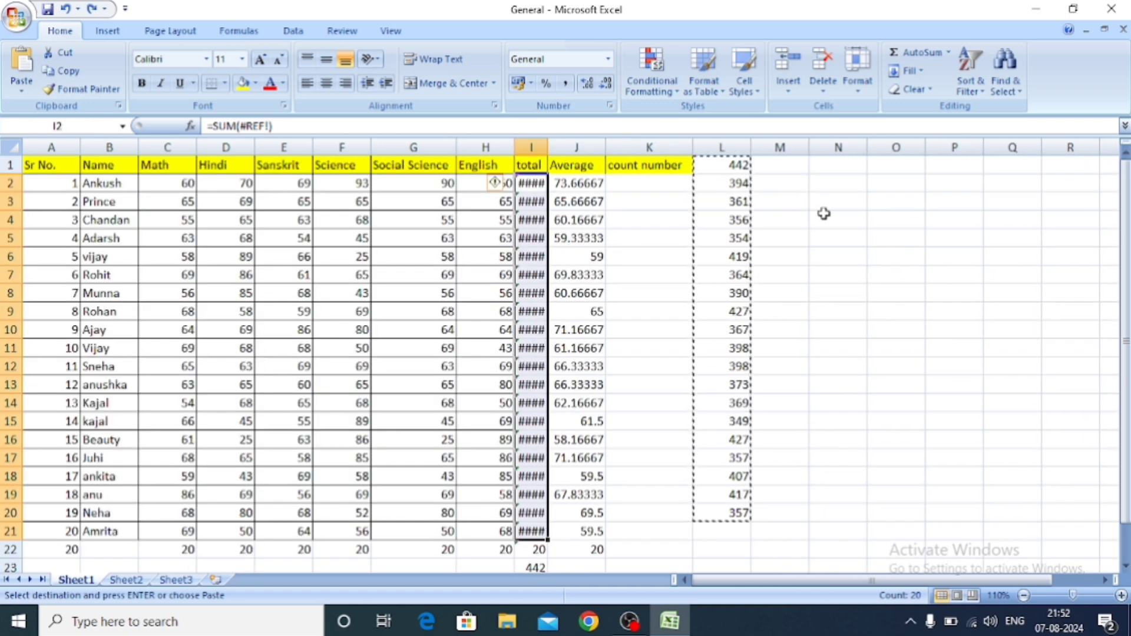
key(Delete)
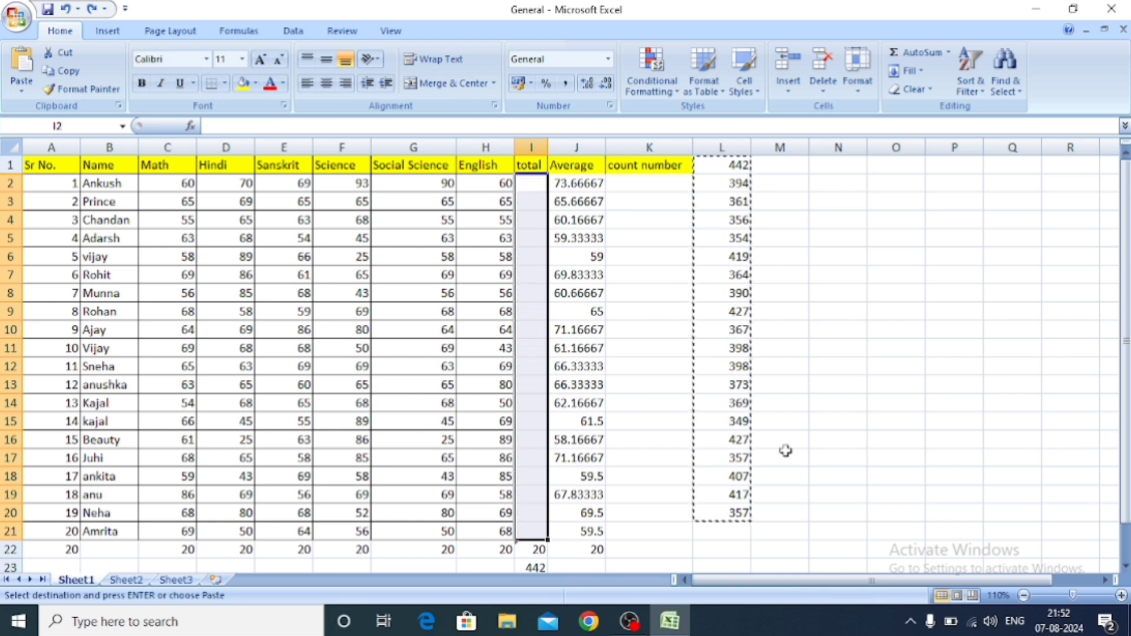
Step: Calculate the minimum of the totals L1:L20 in L21 with the Min function
drag(737, 165, 732, 504)
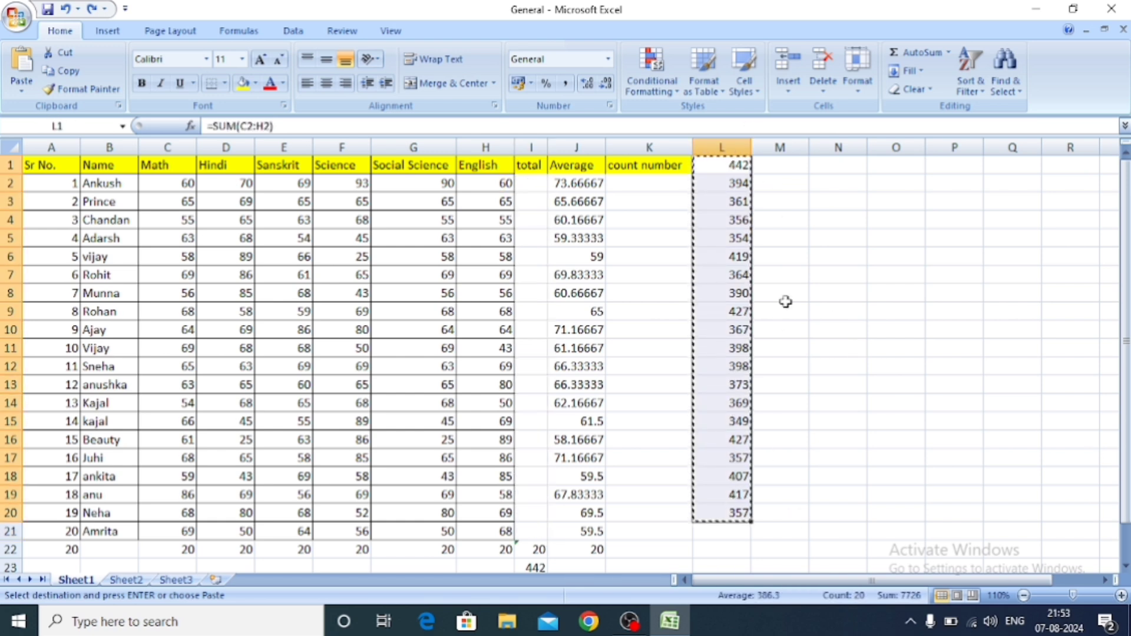
click(949, 53)
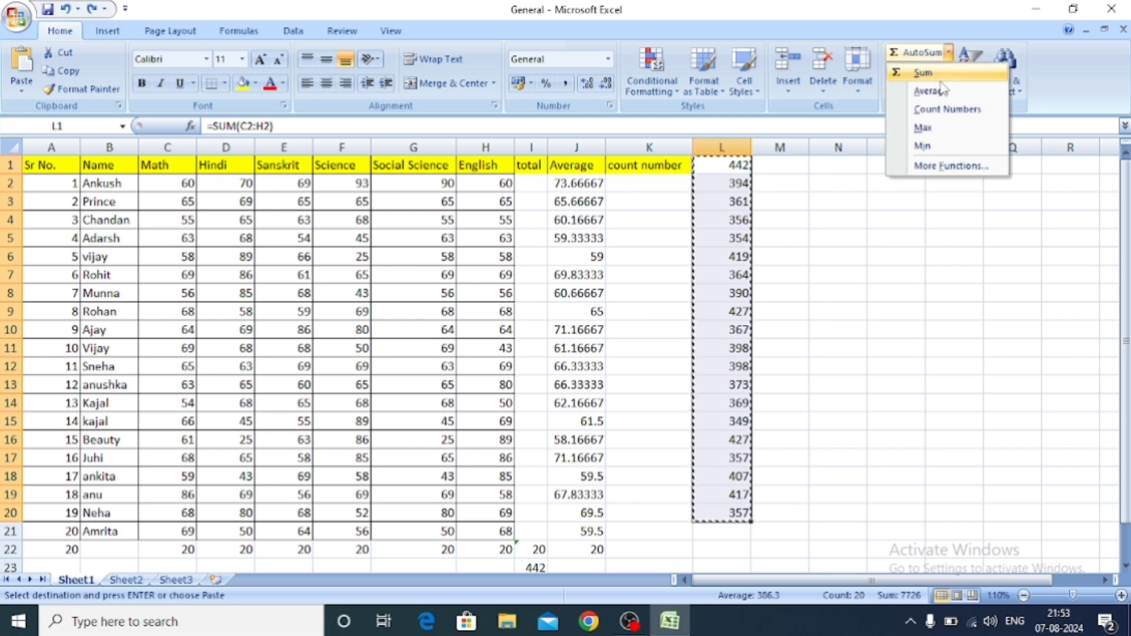
click(929, 147)
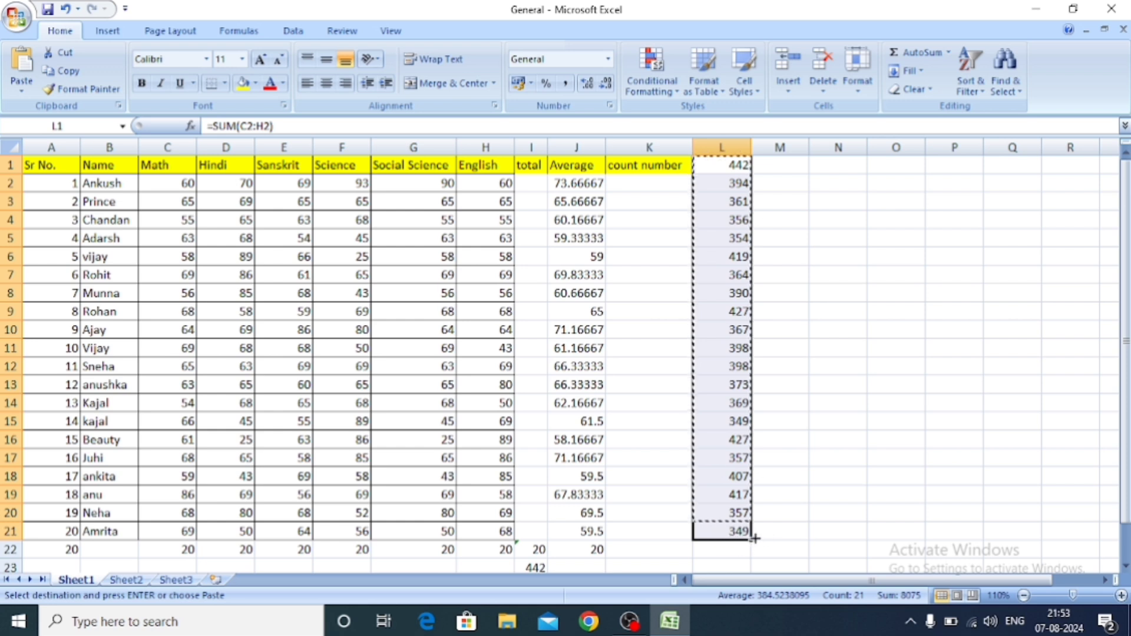
click(823, 406)
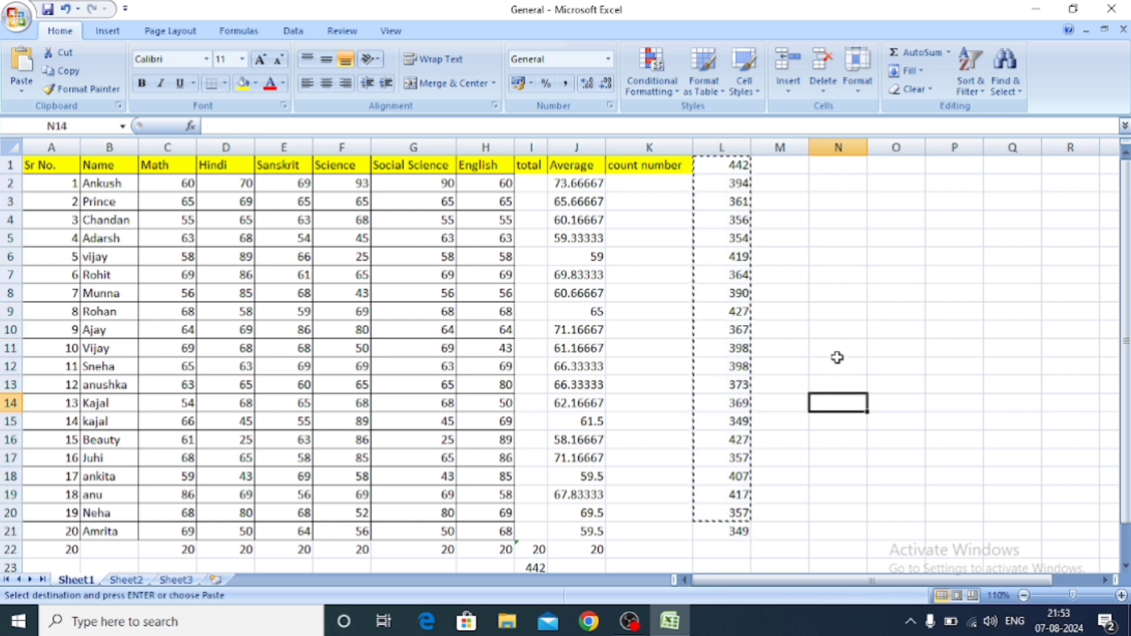
click(834, 335)
drag(834, 336, 836, 406)
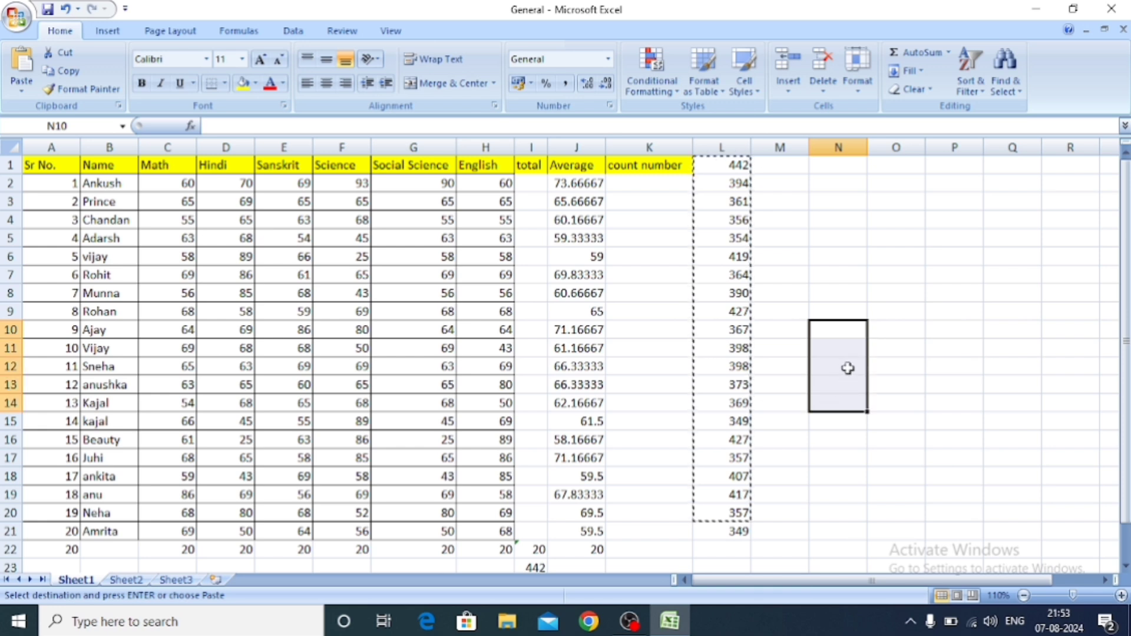
key(ctrl+c)
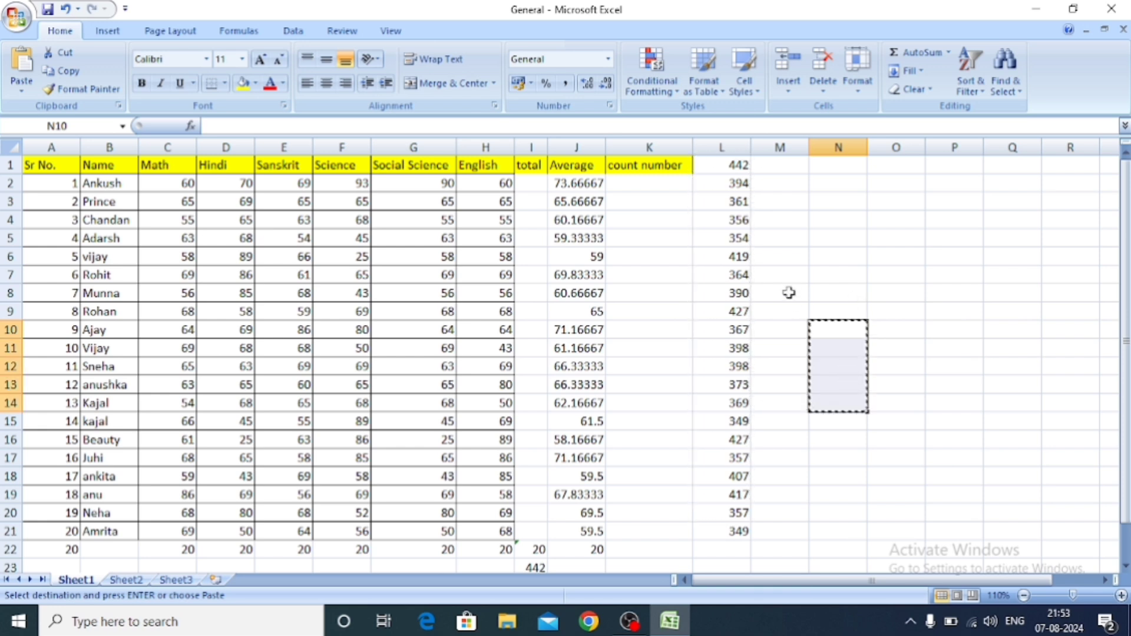
click(879, 278)
Step: Highlight the minimum in L21 and the maximum in I23 with a yellow fill
click(734, 533)
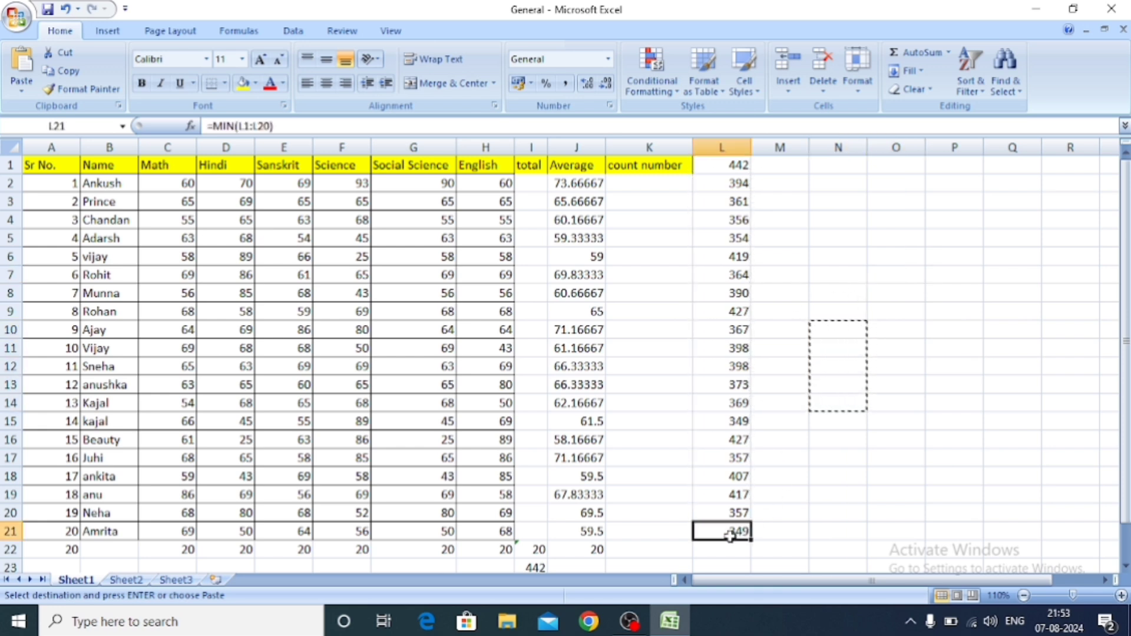
click(241, 83)
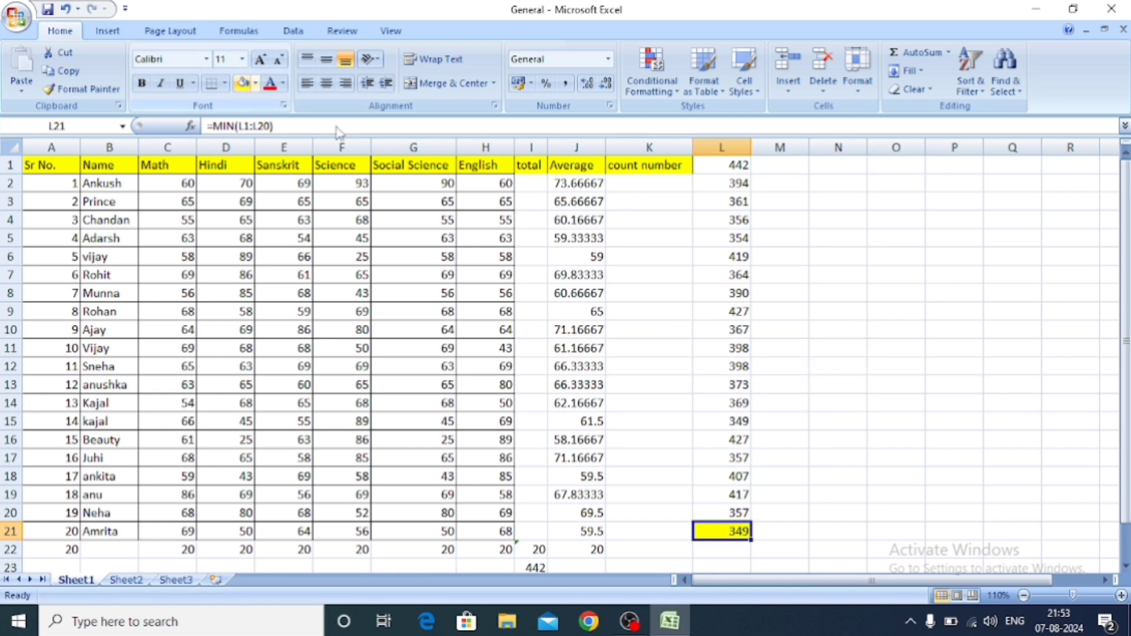
click(531, 567)
click(241, 83)
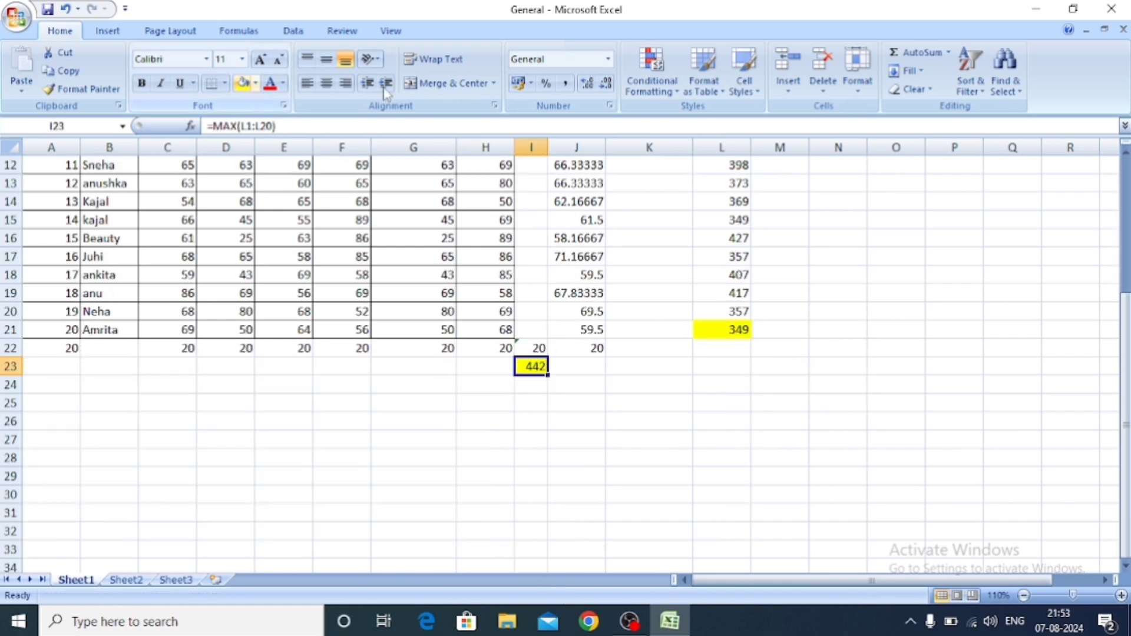
Step: Label the minimum value by entering "minimum" in K21
click(627, 328)
text(m)
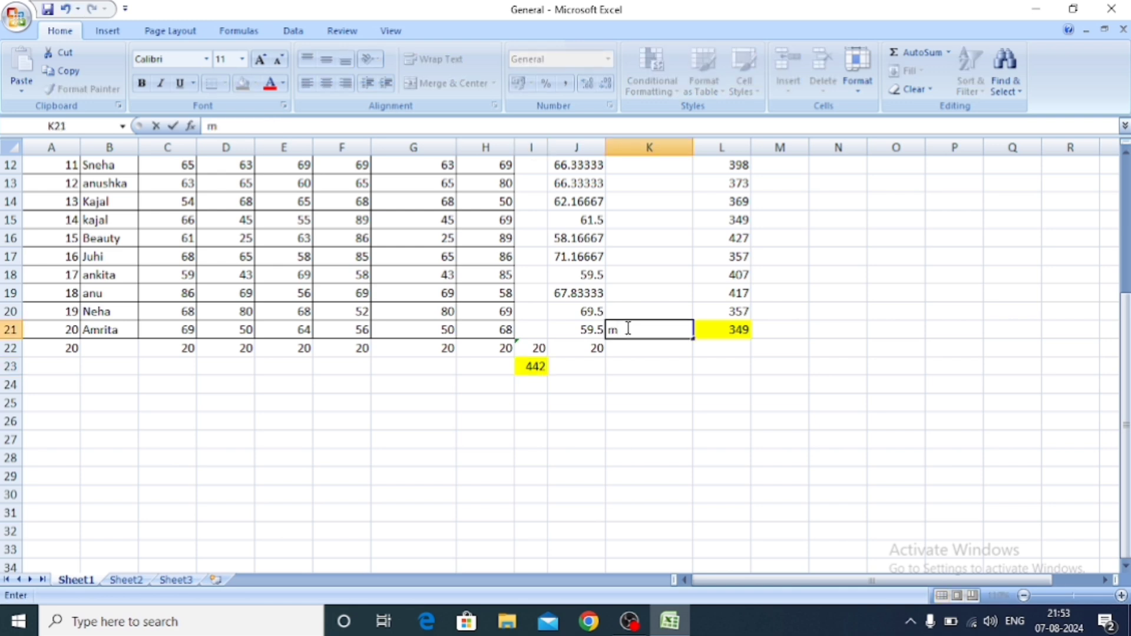
text(inimum)
click(480, 367)
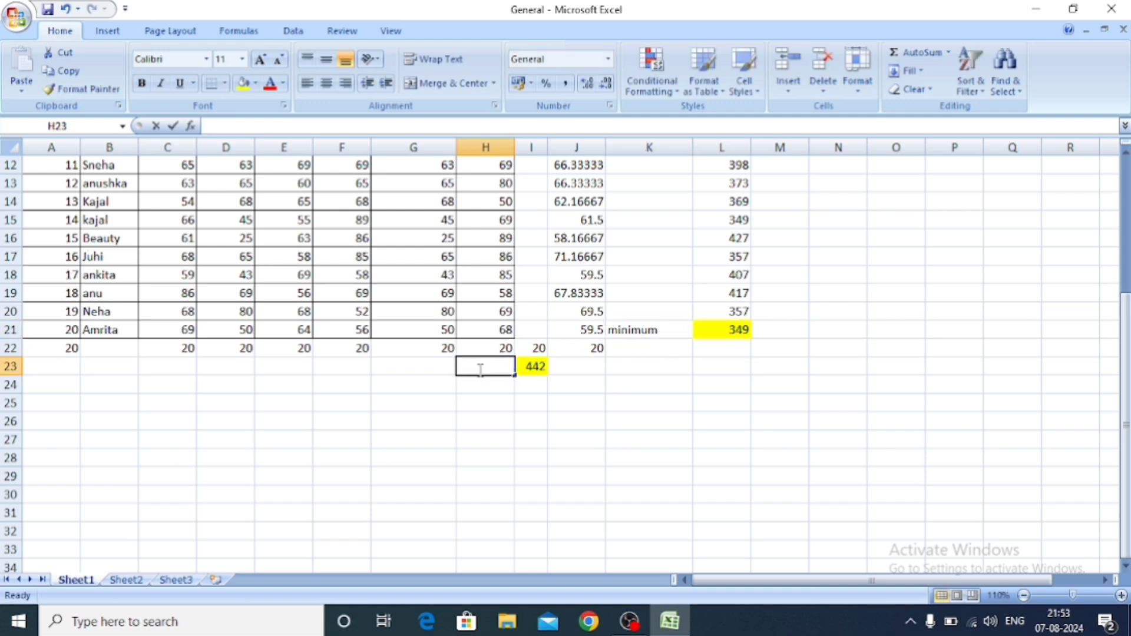
Step: Label the maximum value by entering "maximum" in H23
text(maxi)
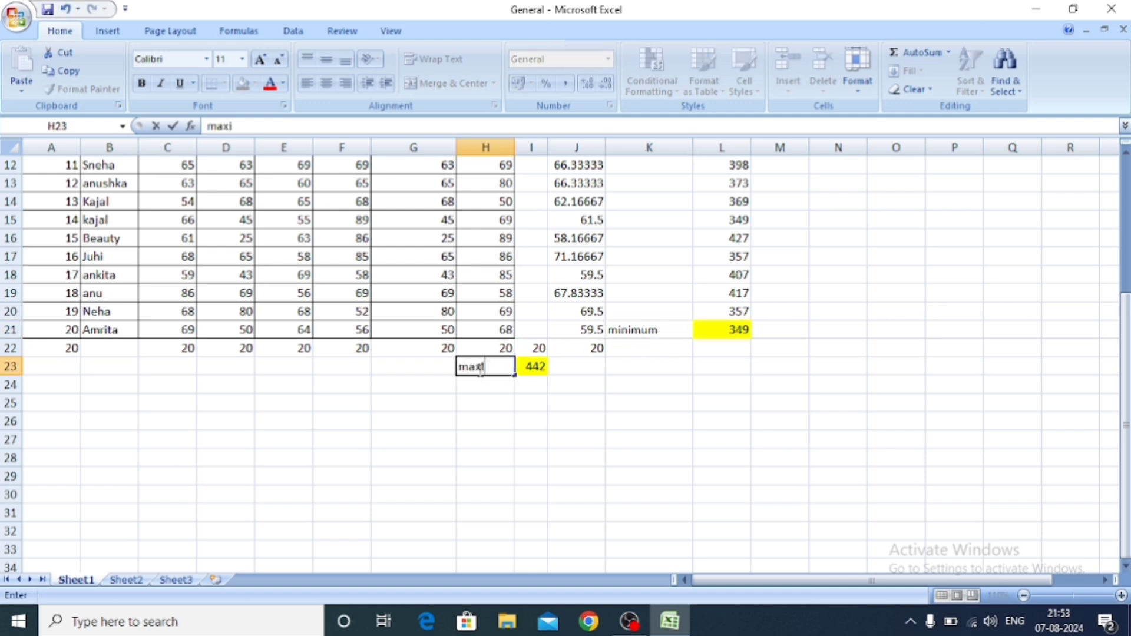
text(mum)
click(576, 385)
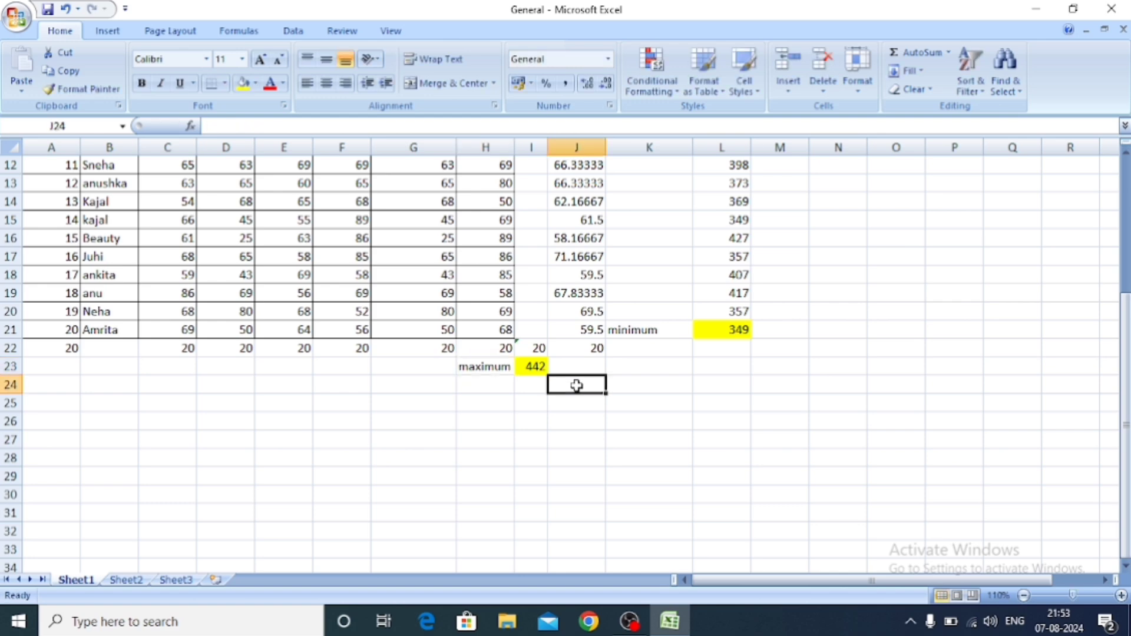
Step: Open the Insert Function dialog for J24 and browse the most recently used functions
drag(1125, 347, 1126, 221)
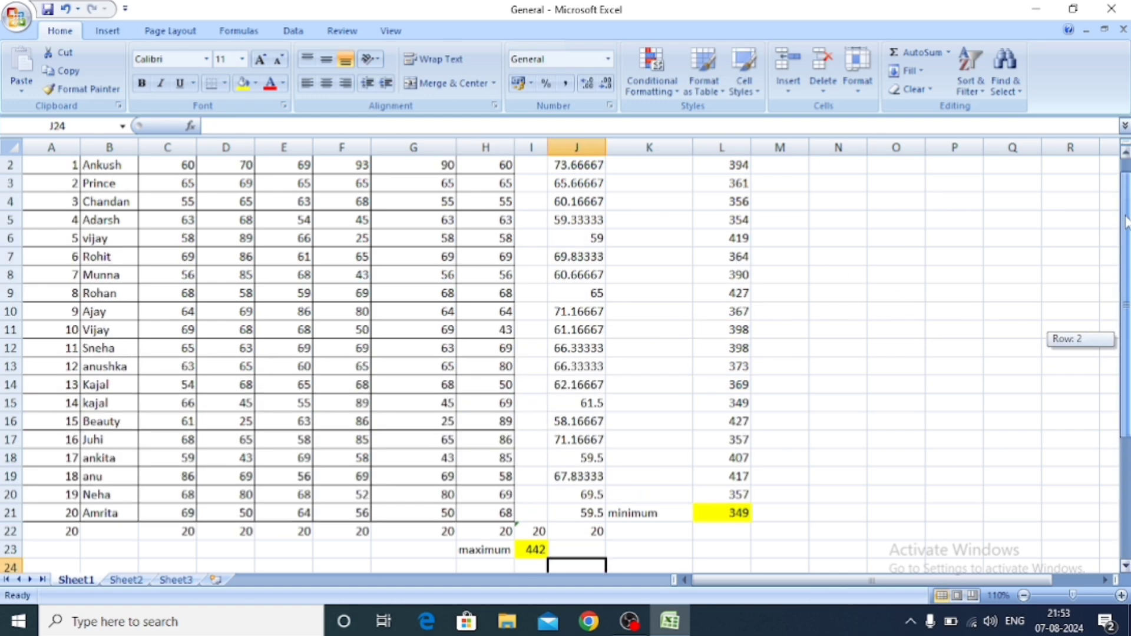
click(948, 52)
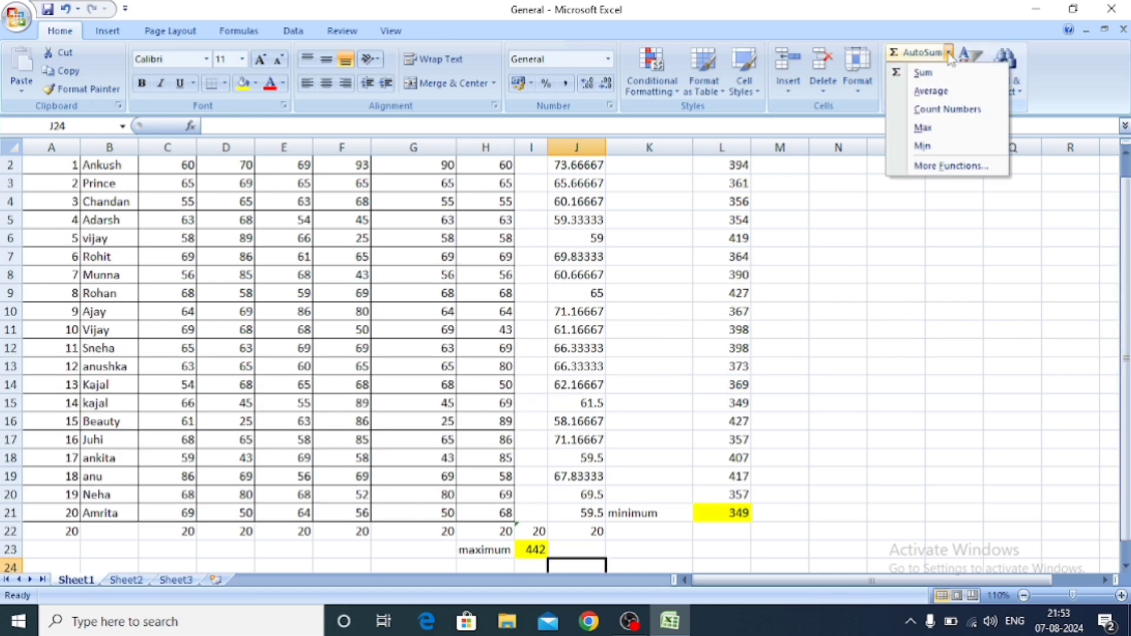
click(947, 167)
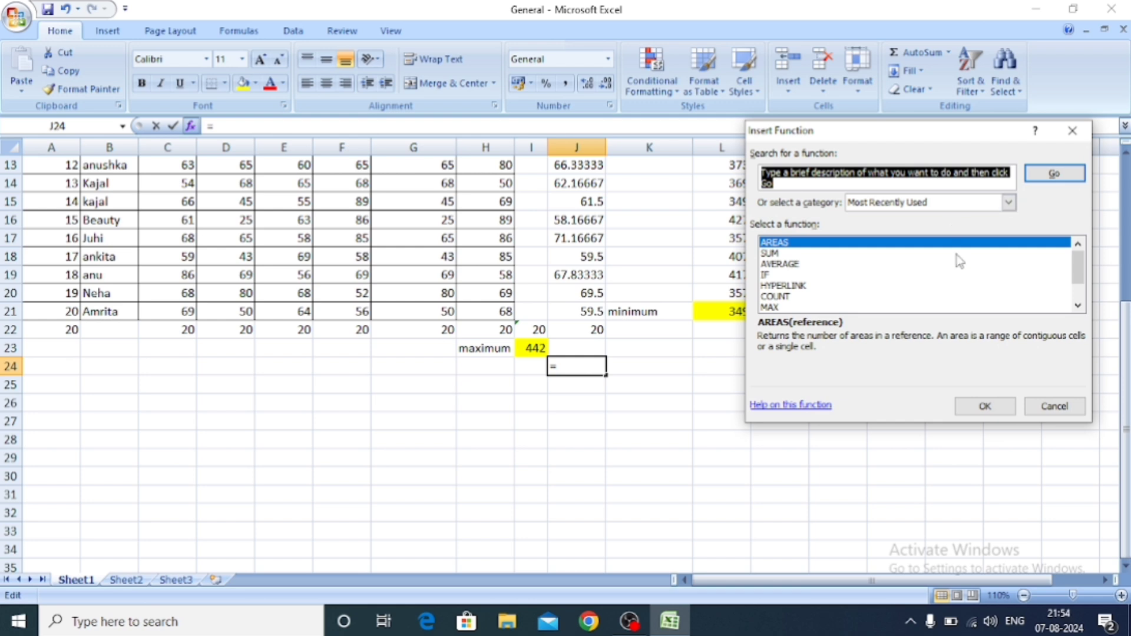
click(1078, 306)
click(1078, 306)
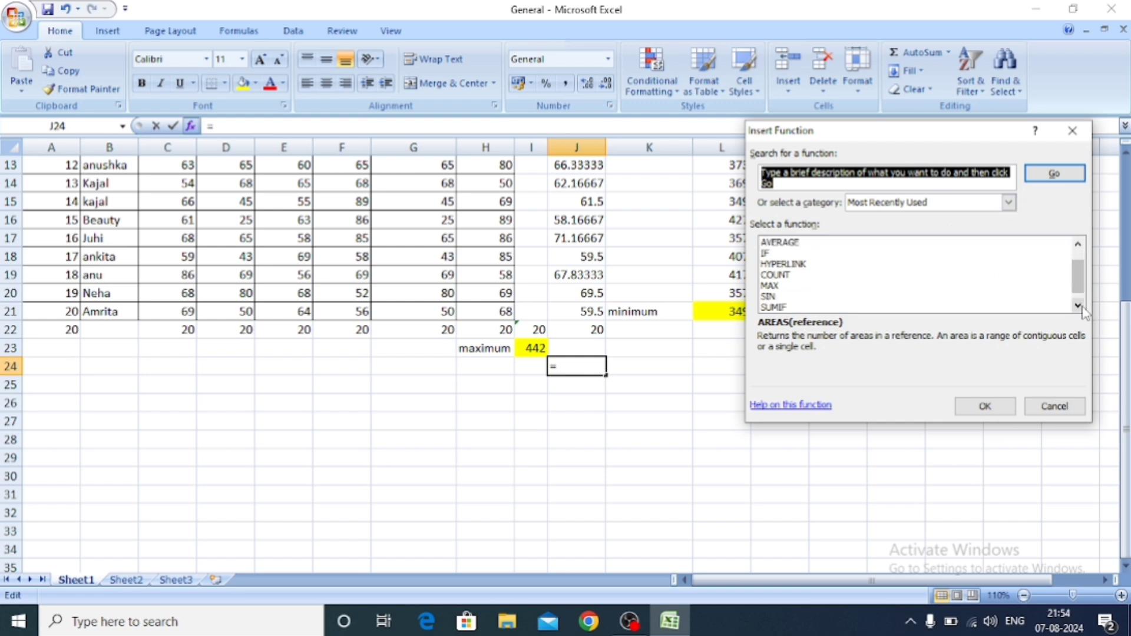
click(1080, 307)
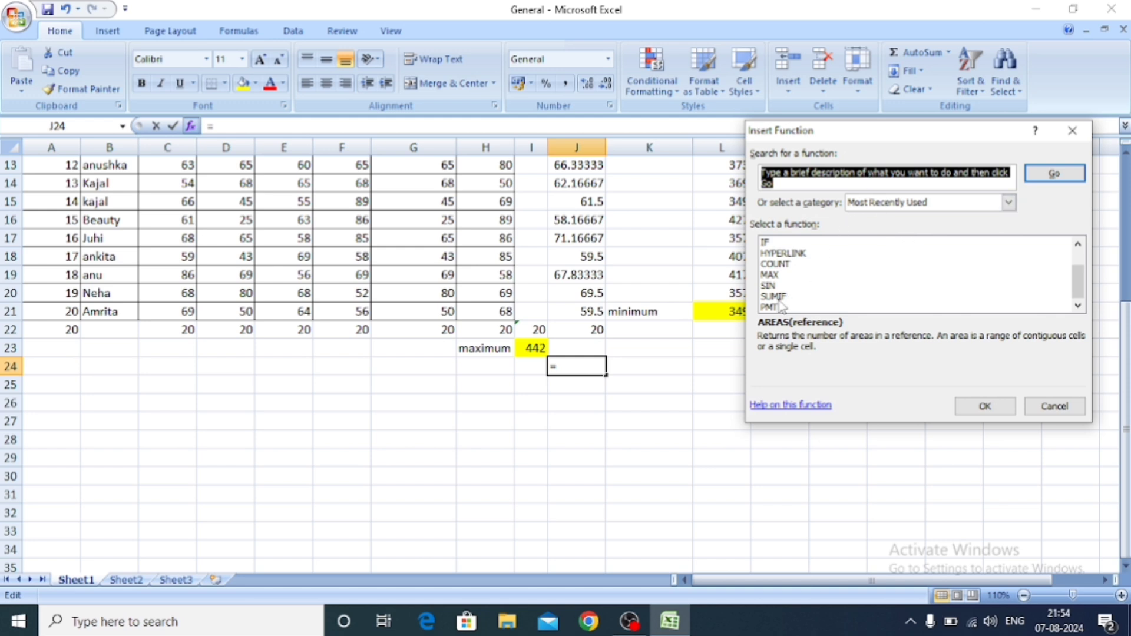
Step: Search the functions for "sum", open the SUM function's arguments for J24, and cancel the insertion
text(sum)
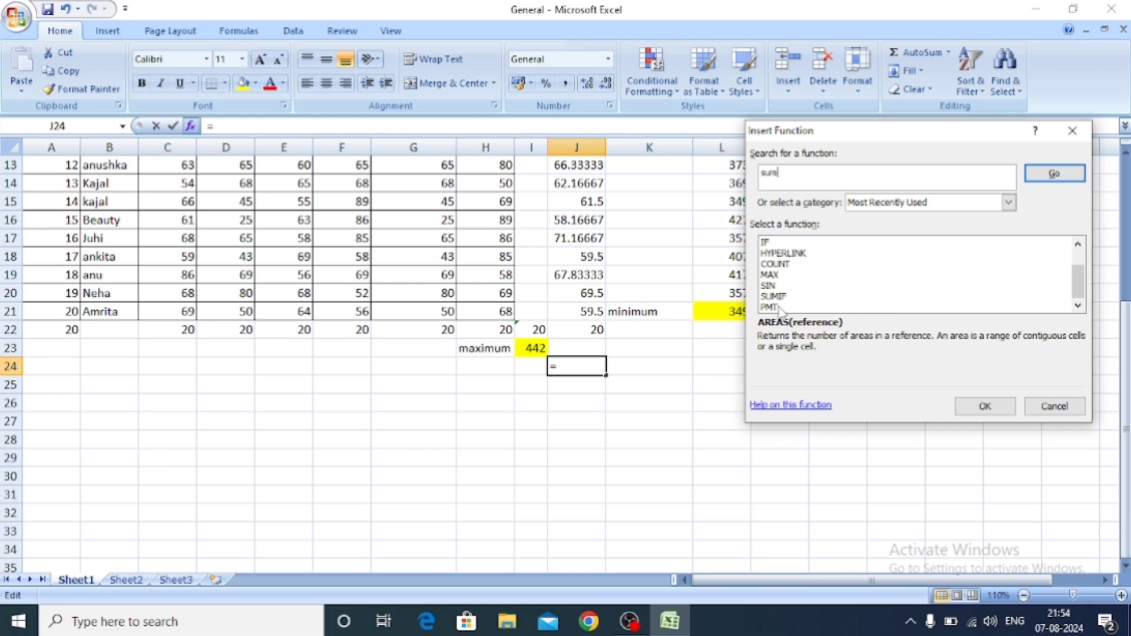
click(1048, 175)
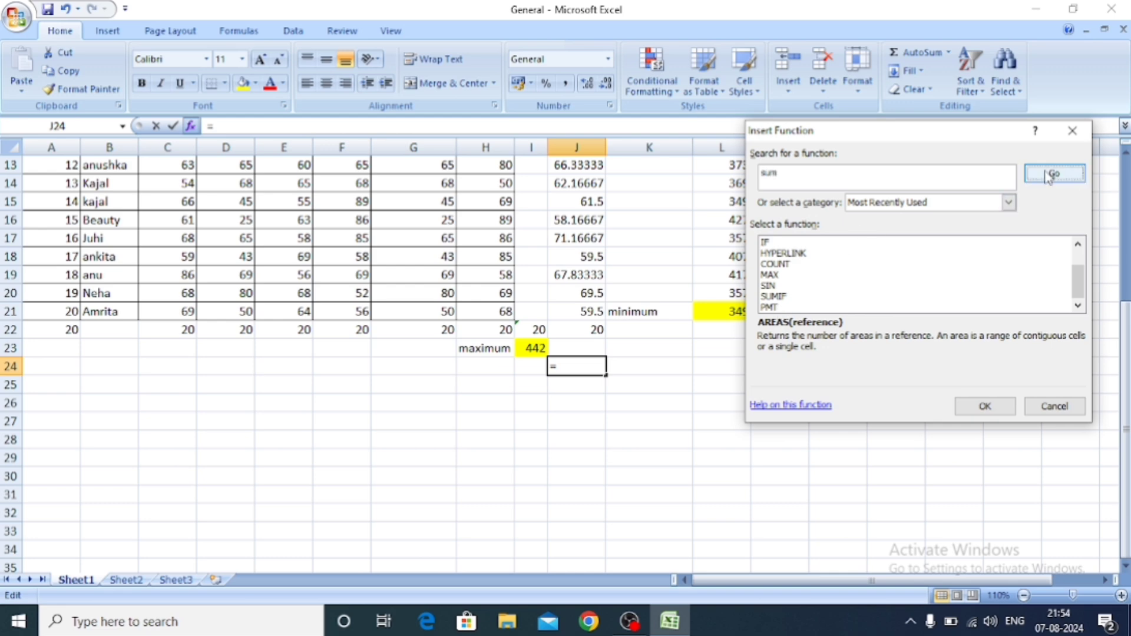
click(984, 408)
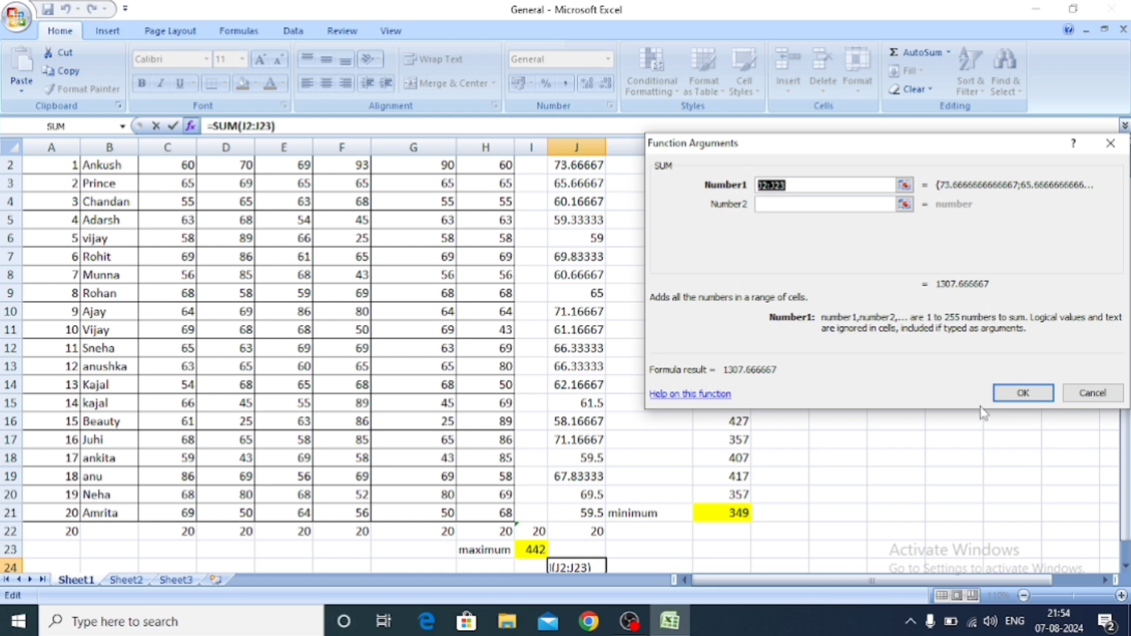
click(1111, 143)
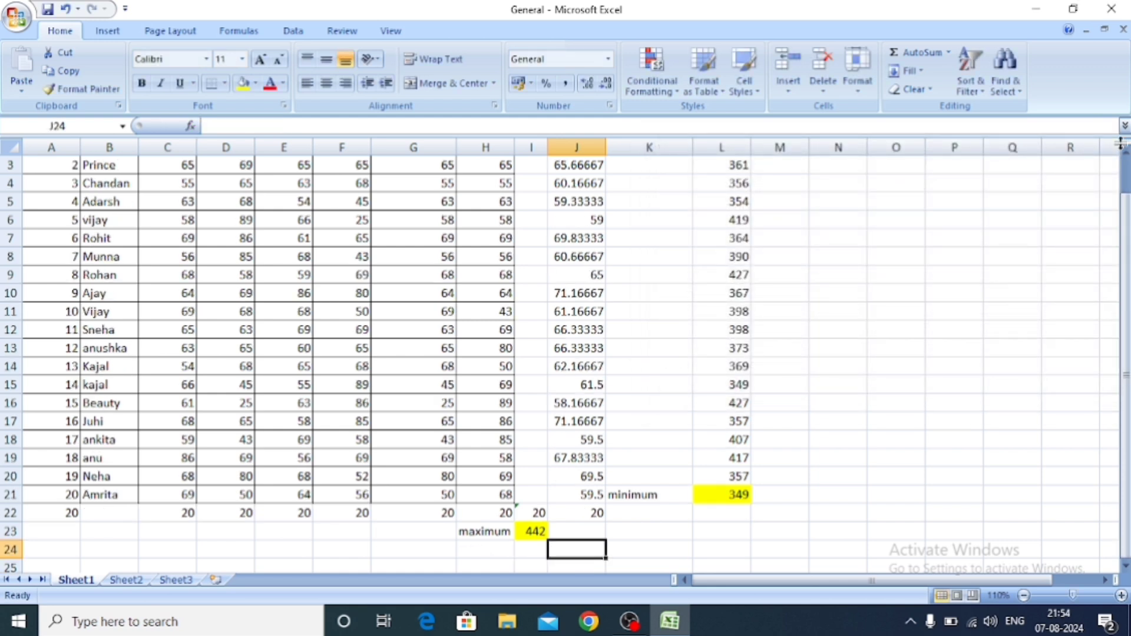